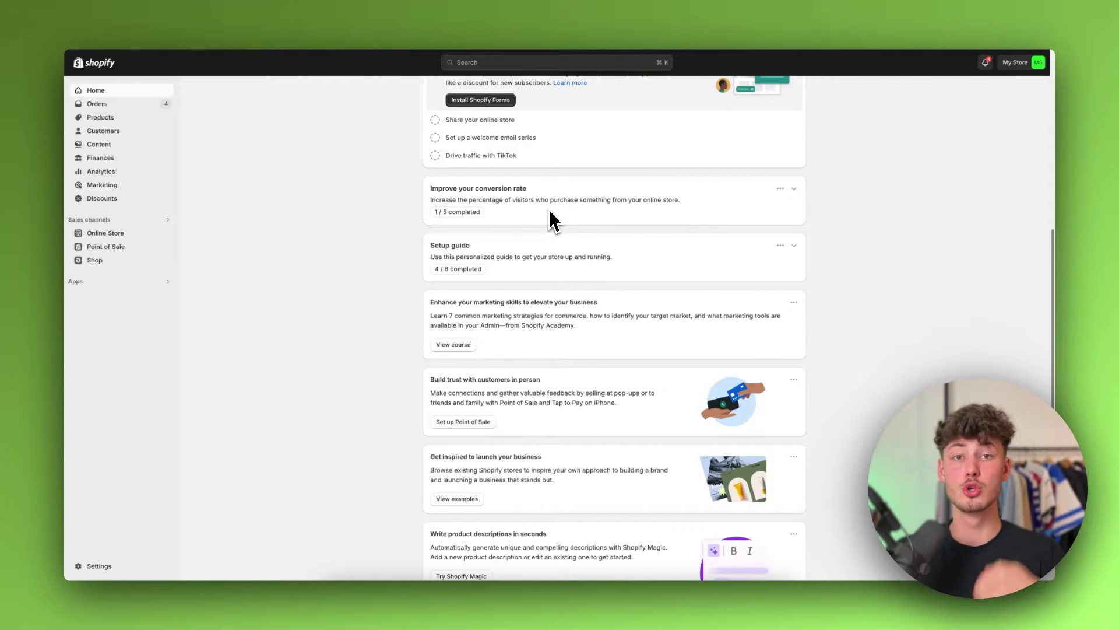
# Read the email & SMS marketing page, highlighting the $72-per-dollar and 5-star review claims
pyautogui.scroll(5, 549, 211)
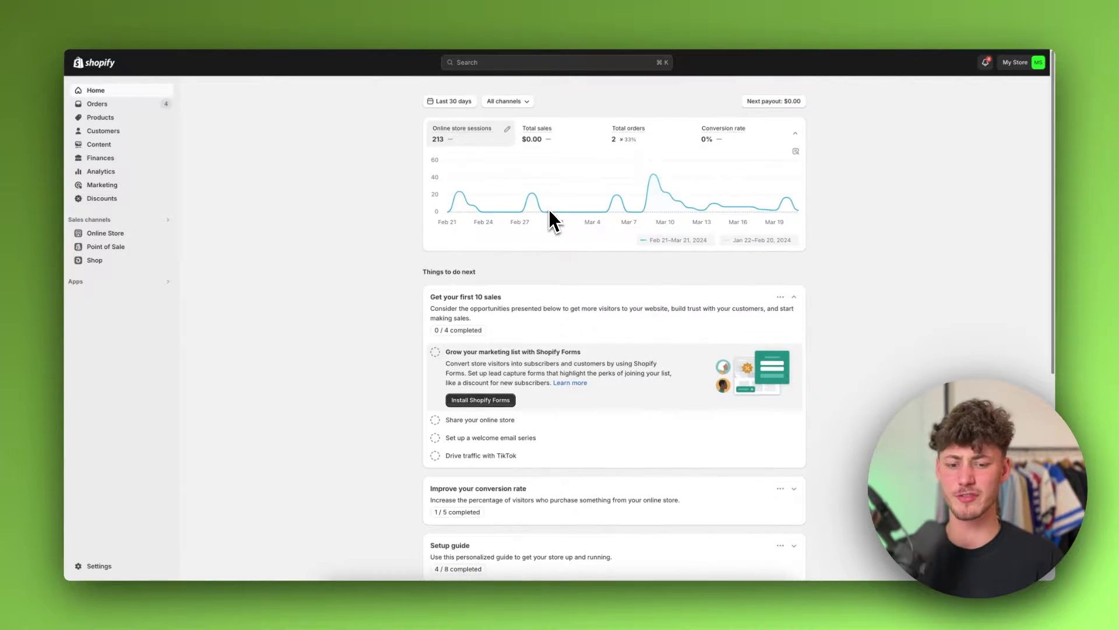
pyautogui.scroll(-2, 549, 211)
pyautogui.scroll(2, 550, 211)
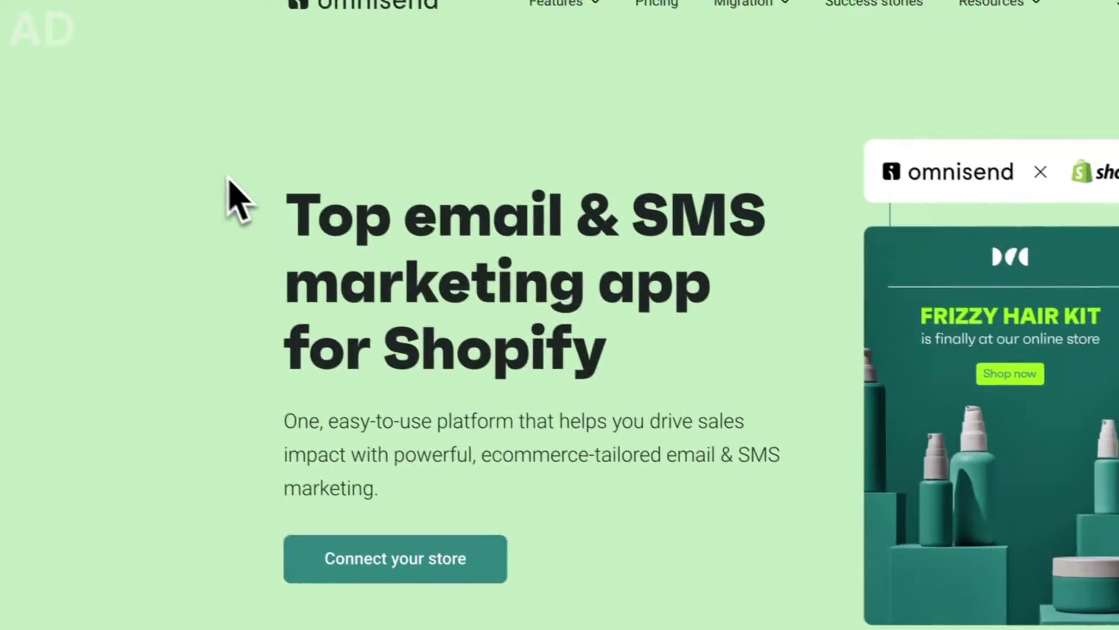
pyautogui.moveTo(134, 145); pyautogui.dragTo(517, 292)
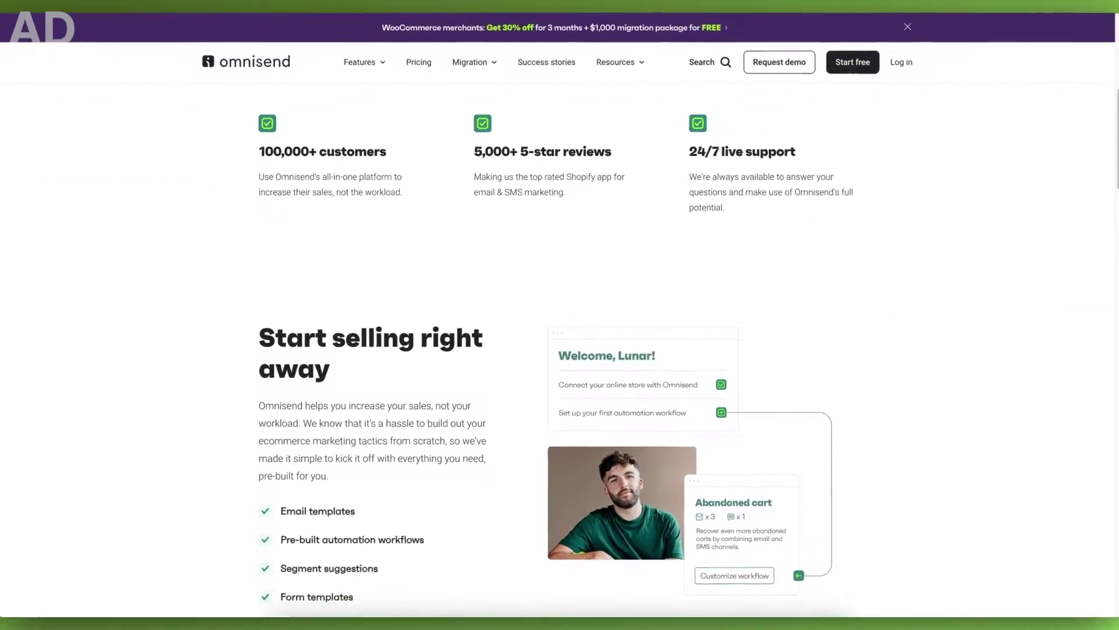
pyautogui.scroll(-8, 560, 350)
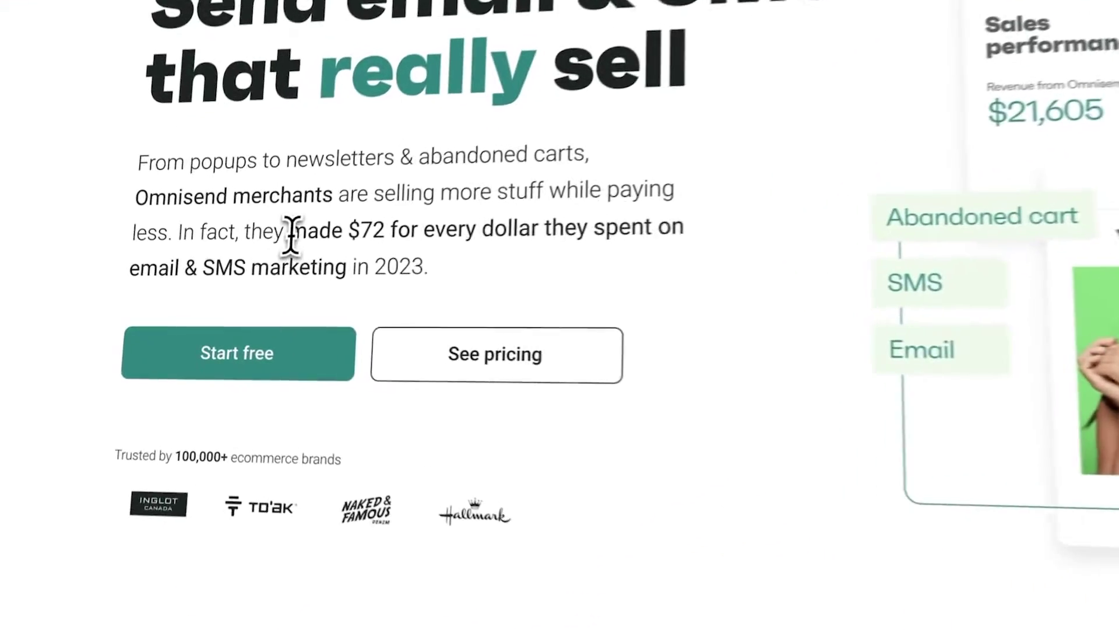
pyautogui.moveTo(257, 279); pyautogui.dragTo(286, 300)
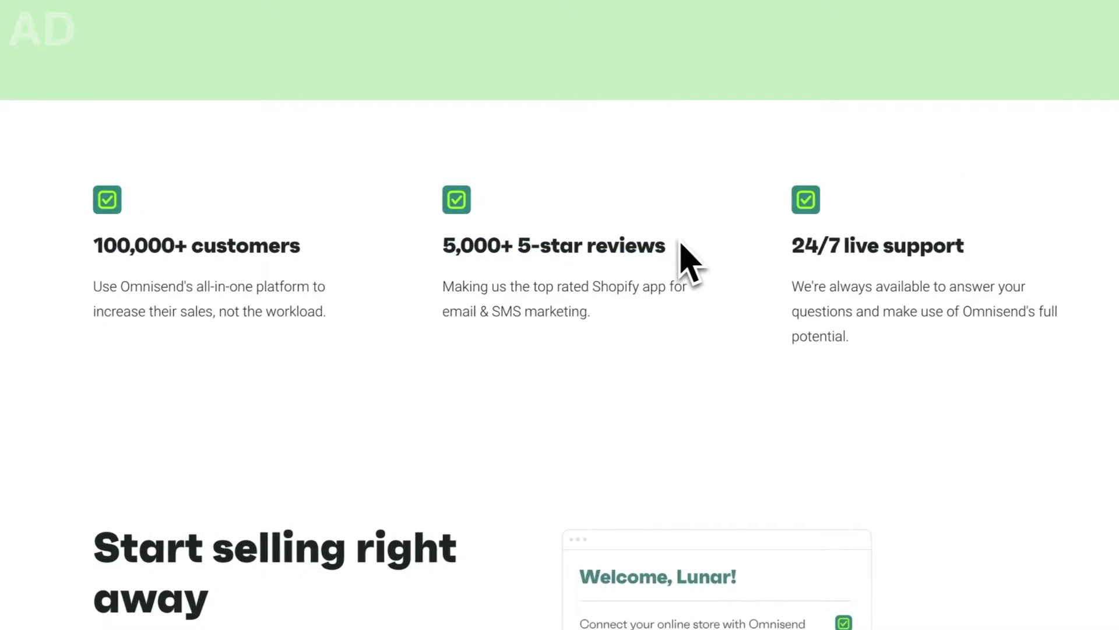
pyautogui.moveTo(551, 303); pyautogui.dragTo(611, 309)
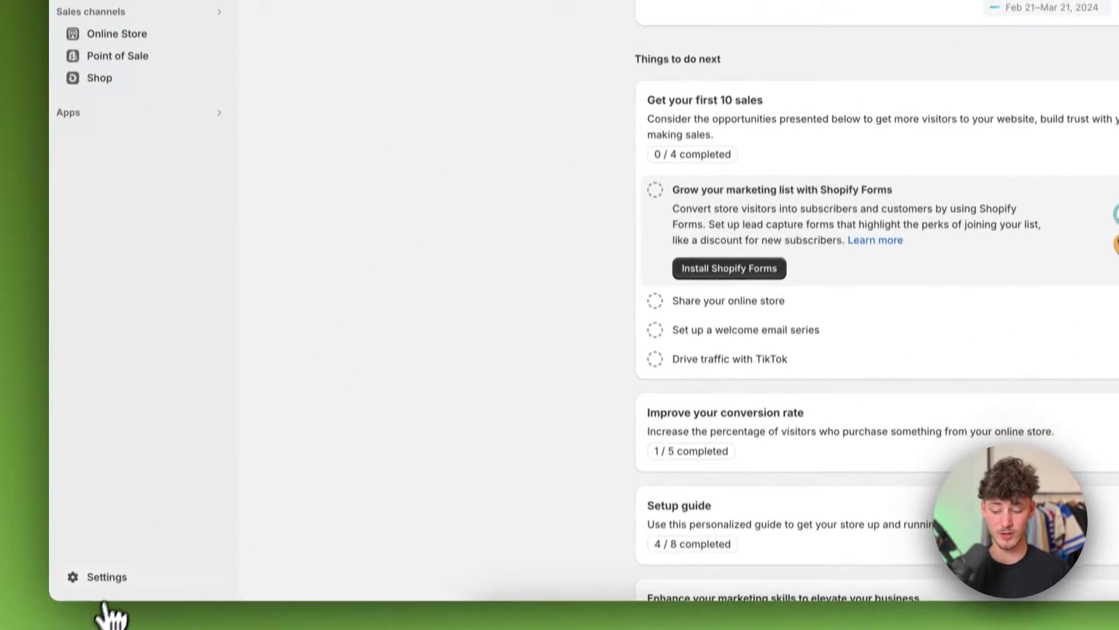
# Go to Settings > Apps and sales channels and search the App Store for Tracking
pyautogui.click(105, 578)
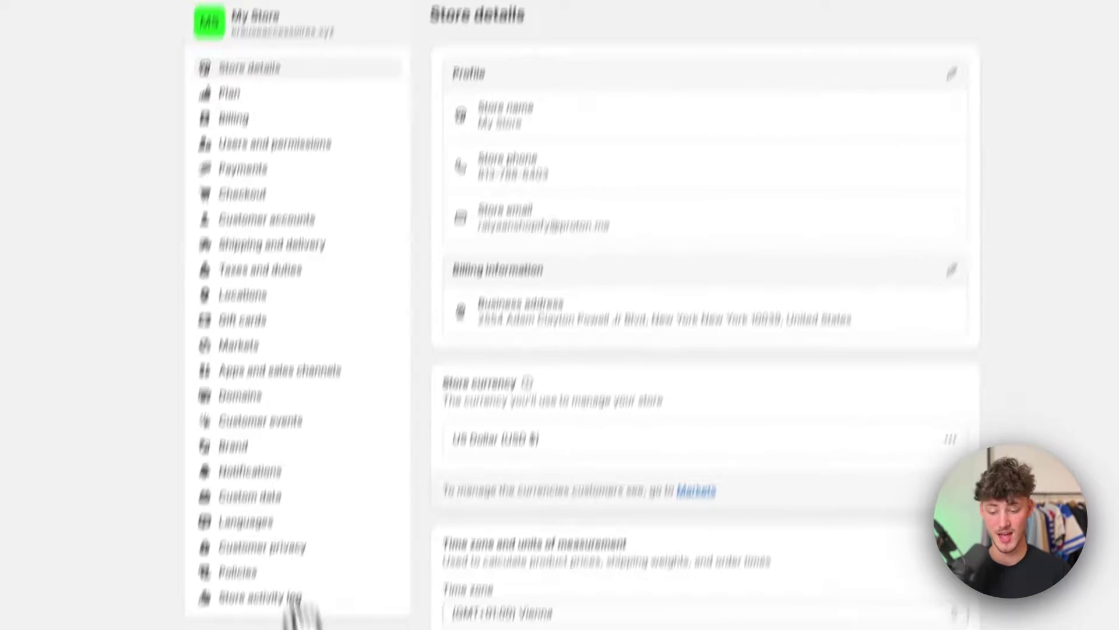
pyautogui.scroll(-1, 293, 429)
pyautogui.click(280, 373)
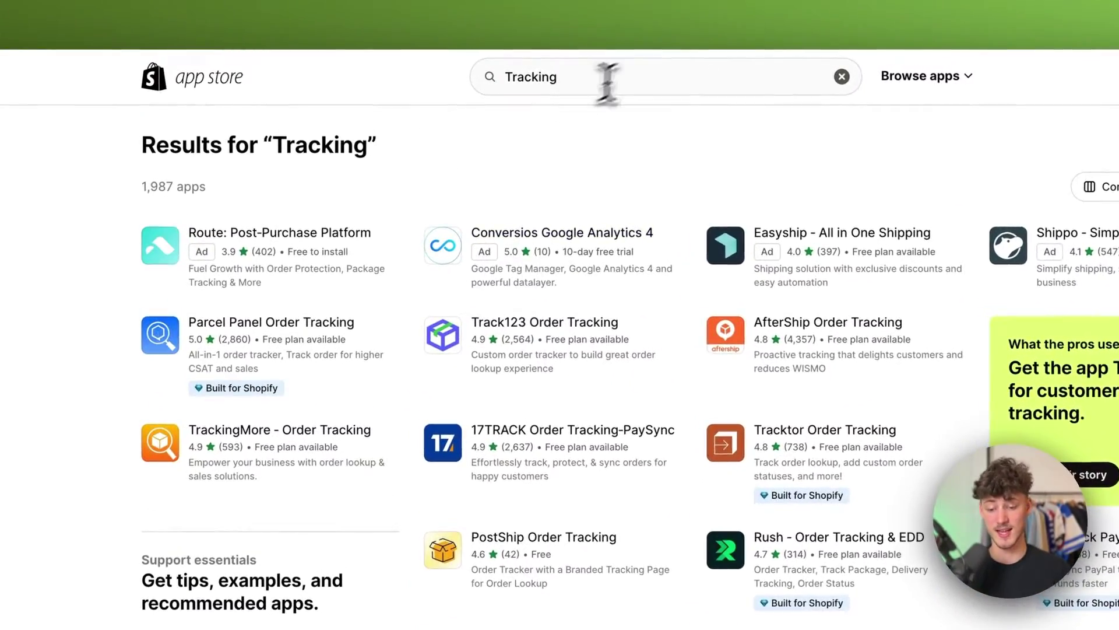
pyautogui.click(606, 77)
pyautogui.click(441, 124)
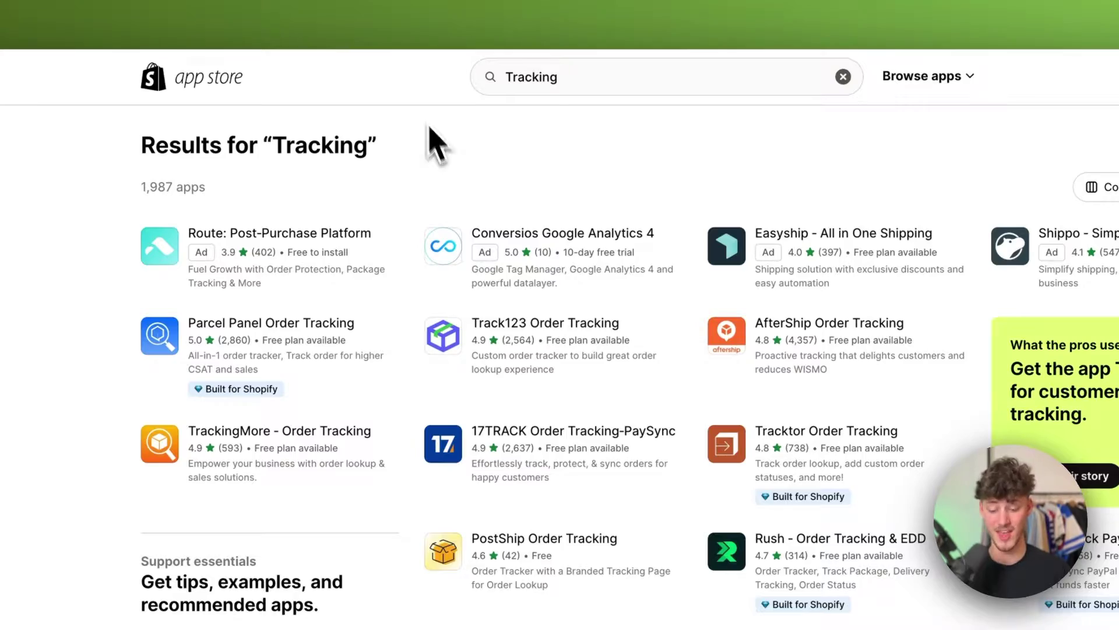
pyautogui.scroll(-3, 437, 143)
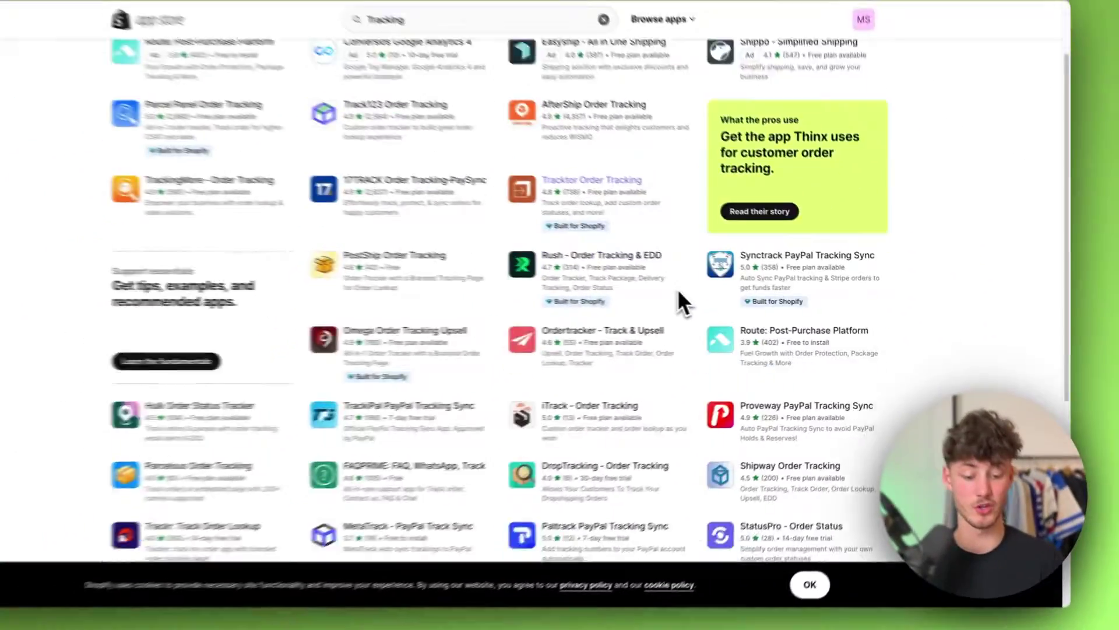
pyautogui.scroll(-2, 707, 299)
pyautogui.scroll(5, 707, 295)
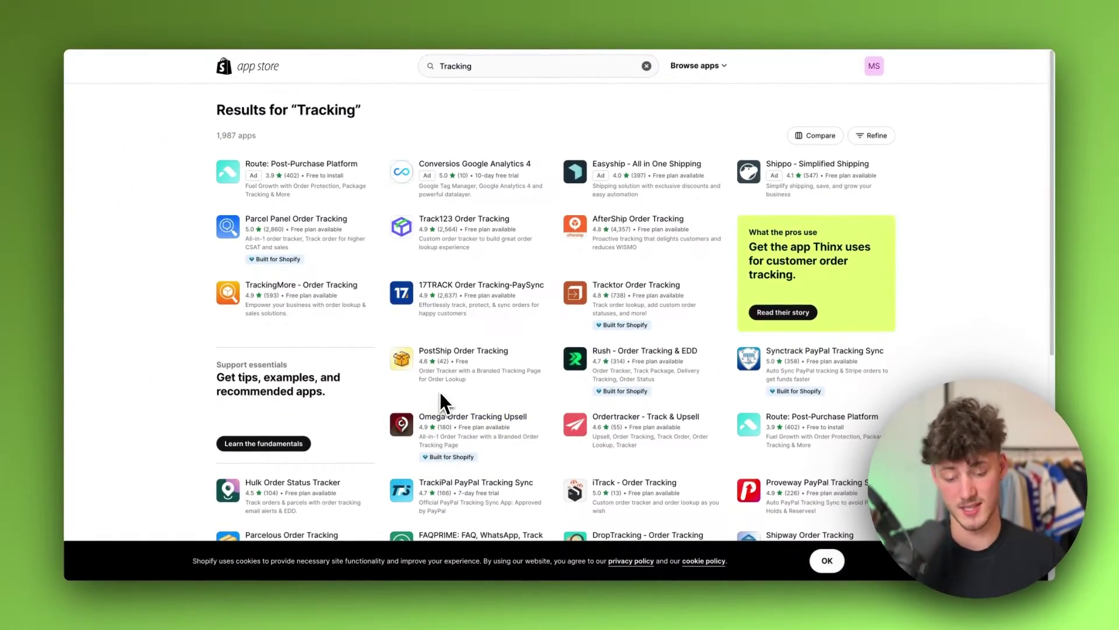
# Browse the Rush - Order Tracking & EDD screenshots and $9–$199/month plans, then return to results
pyautogui.click(634, 356)
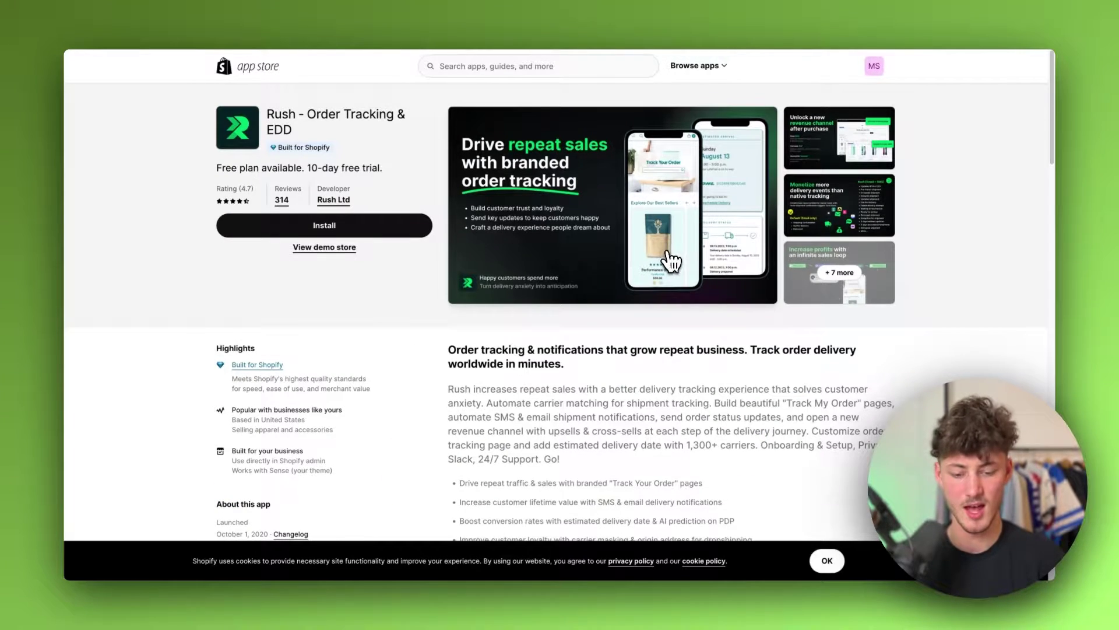
pyautogui.click(675, 264)
pyautogui.press('Right')
pyautogui.press('Right')
pyautogui.press('Right')
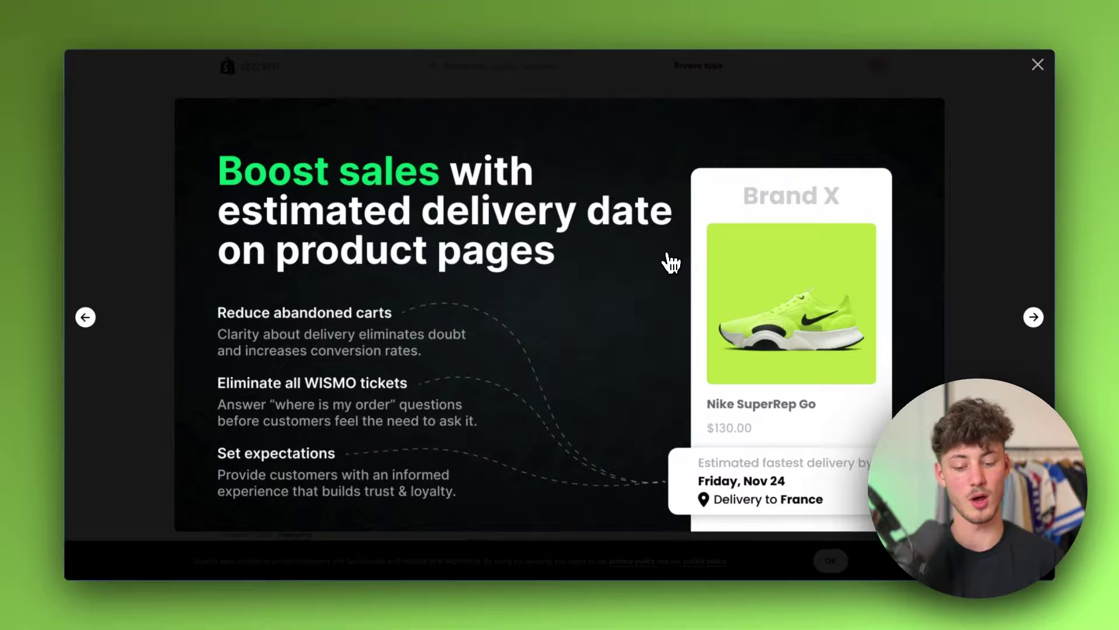
pyautogui.press('Right')
pyautogui.press('Right')
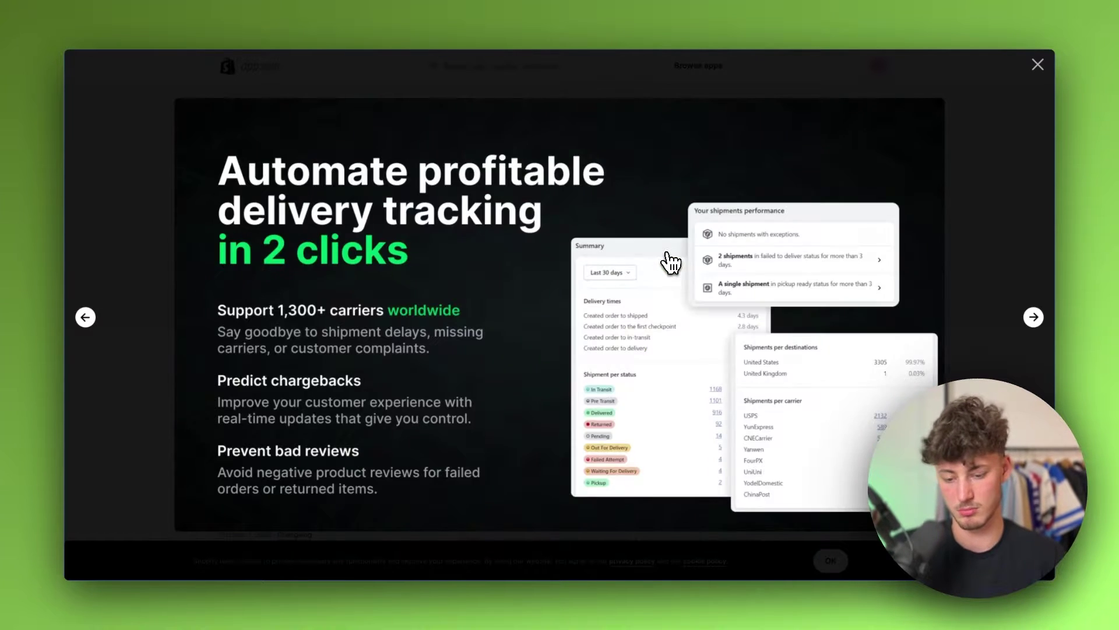
pyautogui.press('Right')
pyautogui.press('Right')
pyautogui.press('Escape')
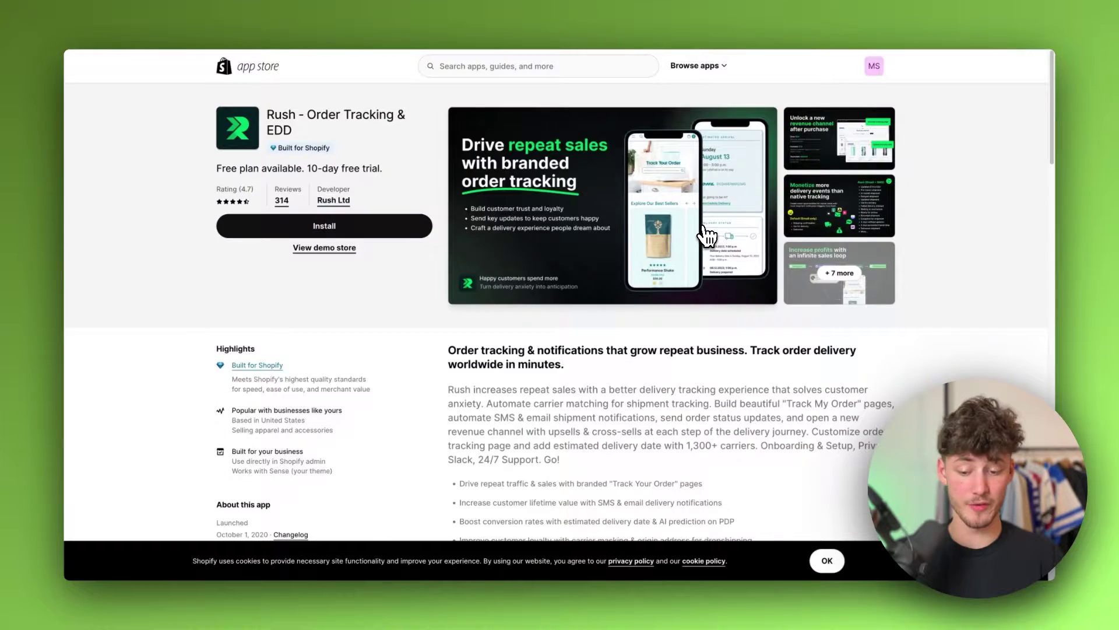
pyautogui.scroll(-10, 706, 236)
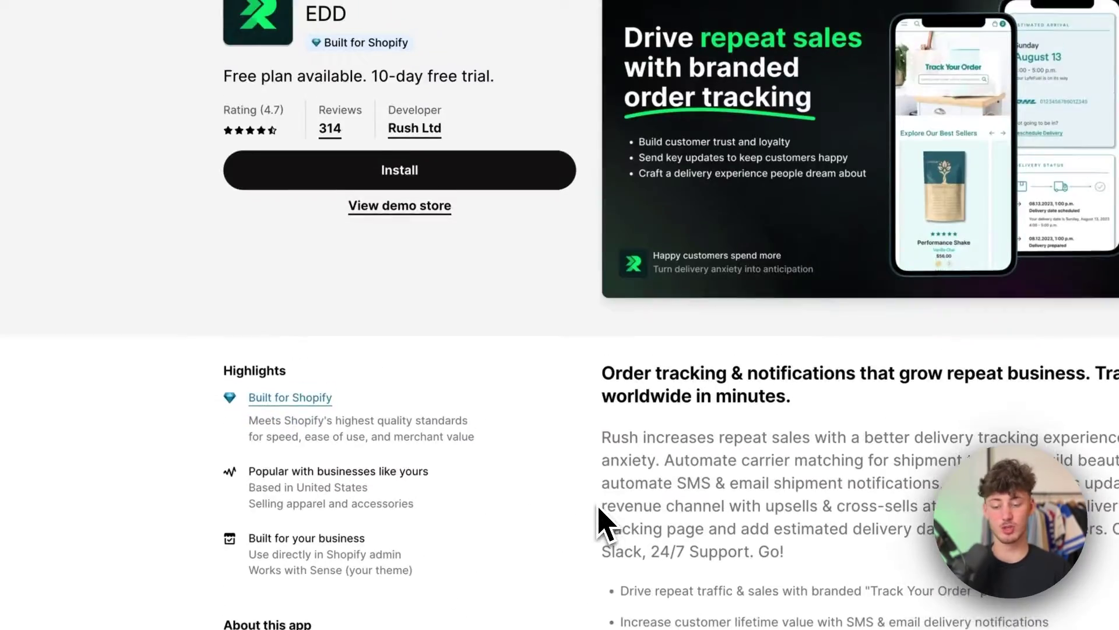
pyautogui.scroll(-1, 600, 520)
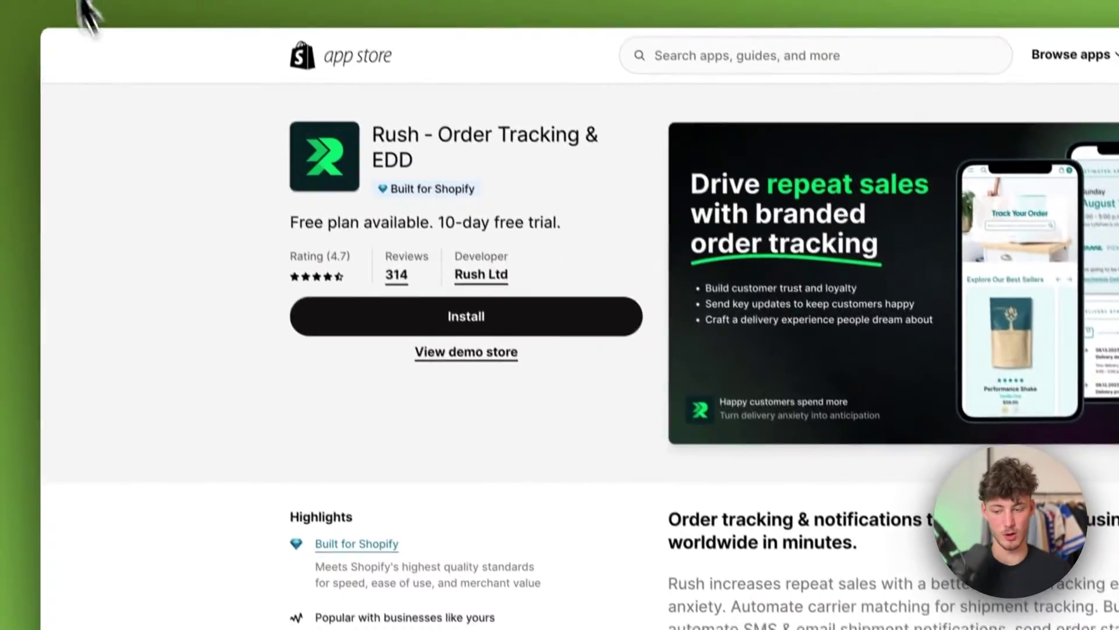
pyautogui.hotkey('alt', 'Left')
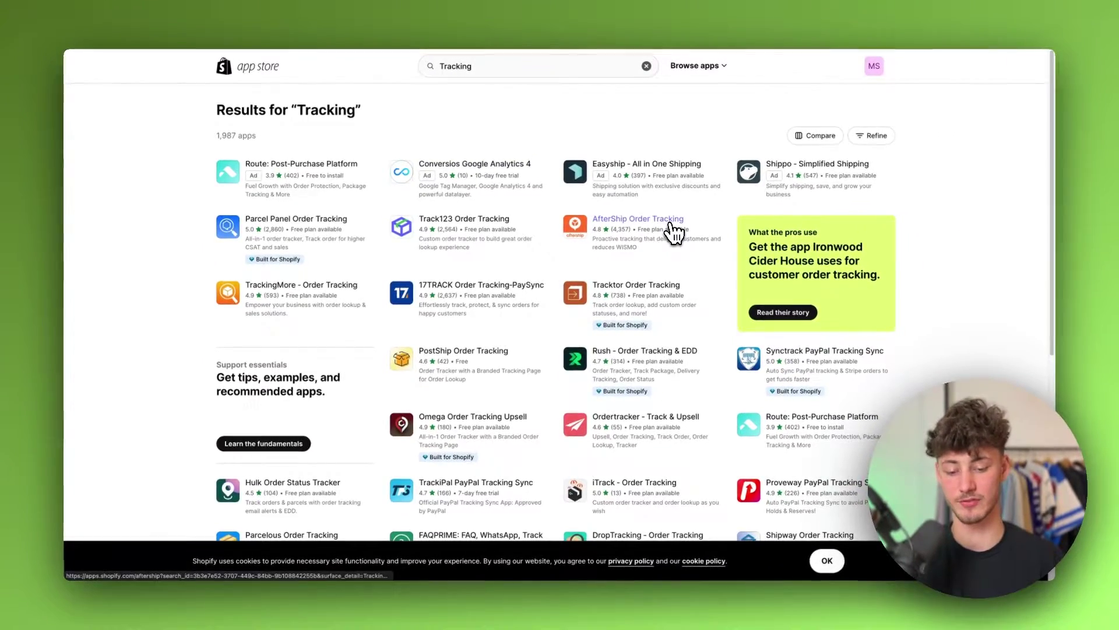
# Browse AfterShip Order Tracking's screenshots and its Free, $11/month and $119/month plans
pyautogui.click(674, 232)
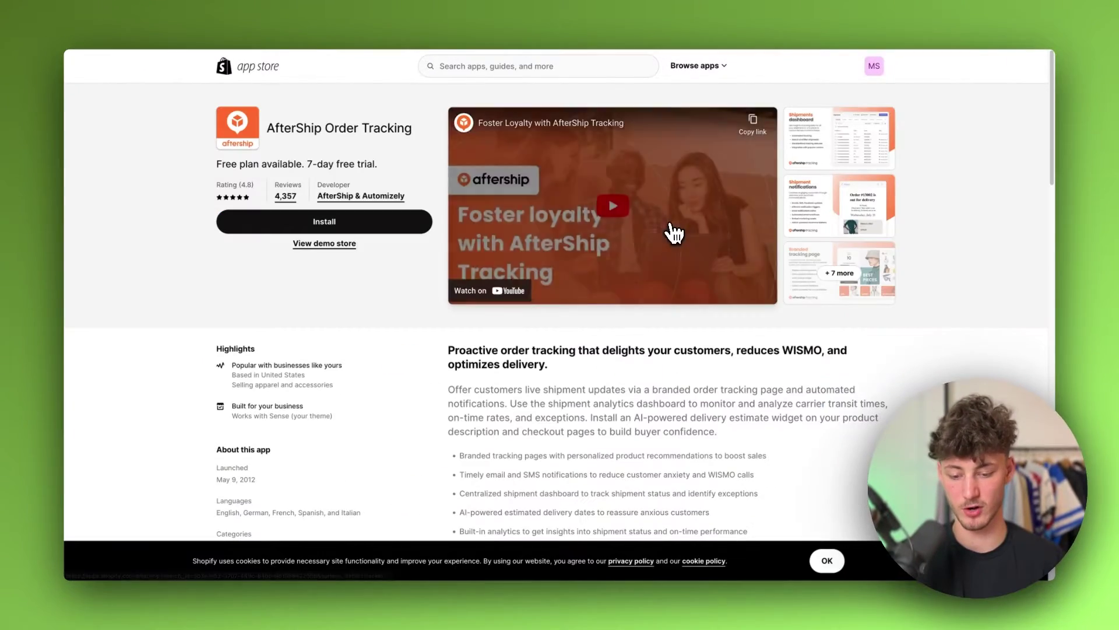
pyautogui.click(868, 139)
pyautogui.press('Right')
pyautogui.press('Right')
pyautogui.press('Right')
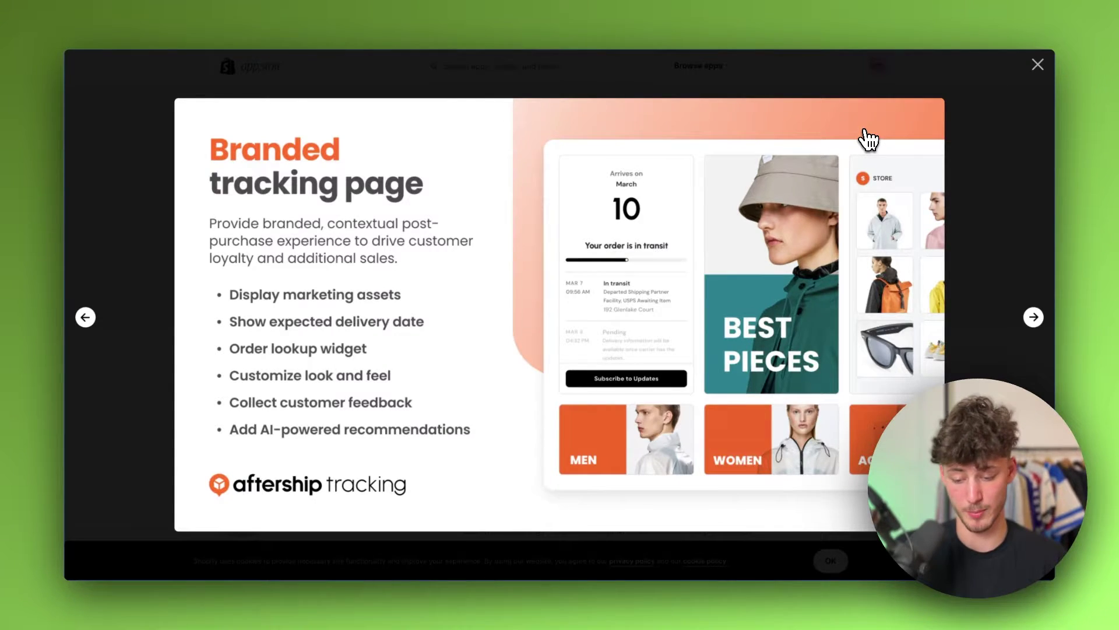
pyautogui.press('Escape')
pyautogui.scroll(-10, 776, 181)
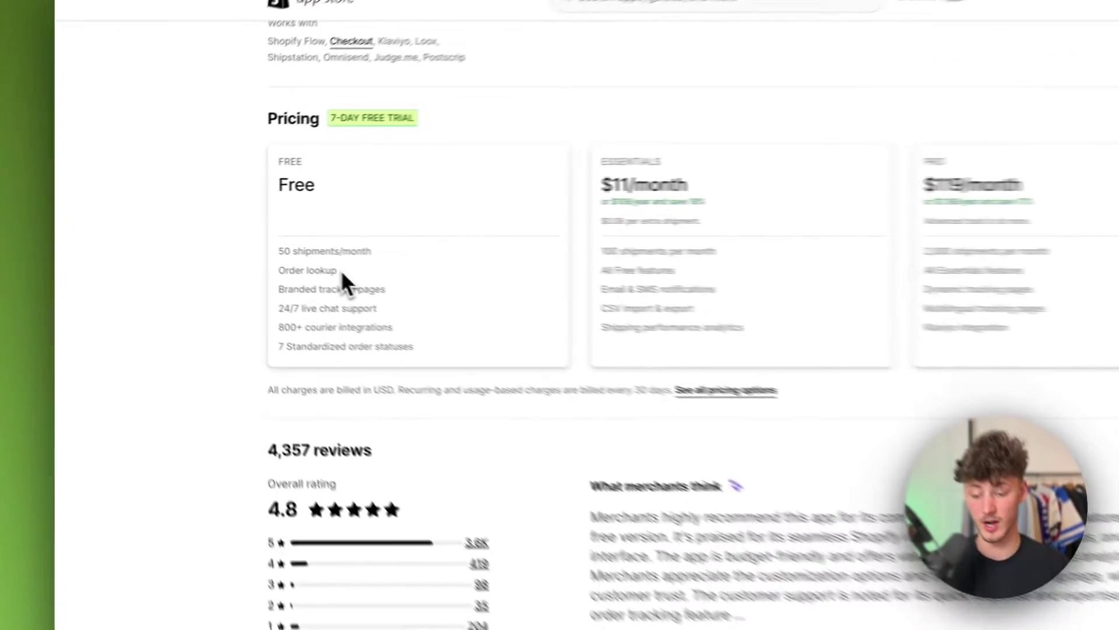
pyautogui.scroll(15, 257, 291)
pyautogui.scroll(-20, 257, 292)
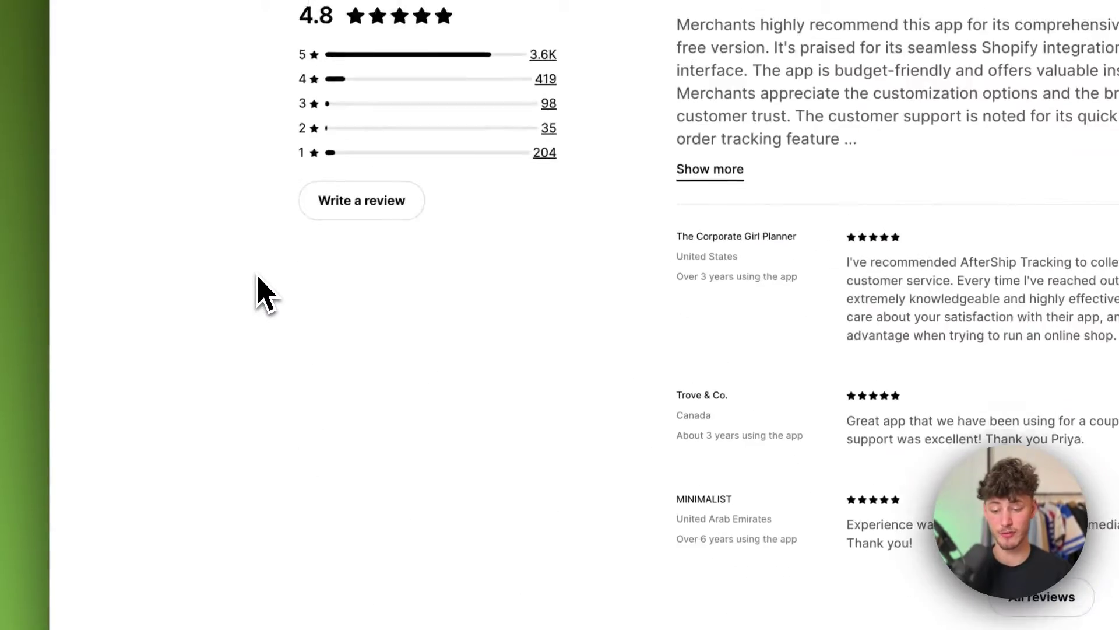
pyautogui.scroll(10, 257, 292)
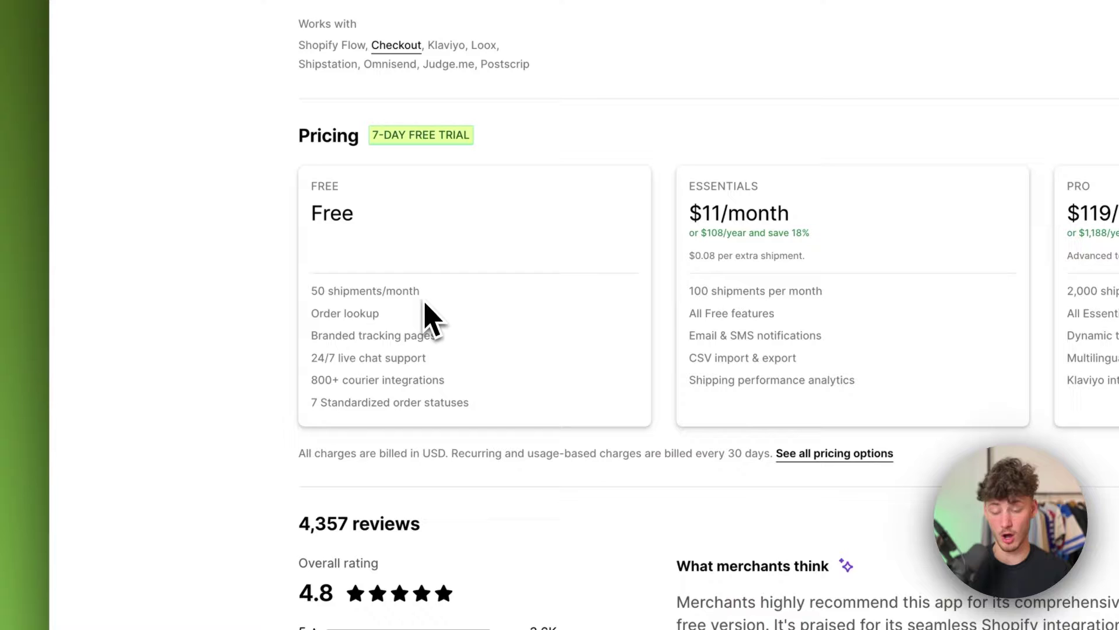
pyautogui.click(268, 291)
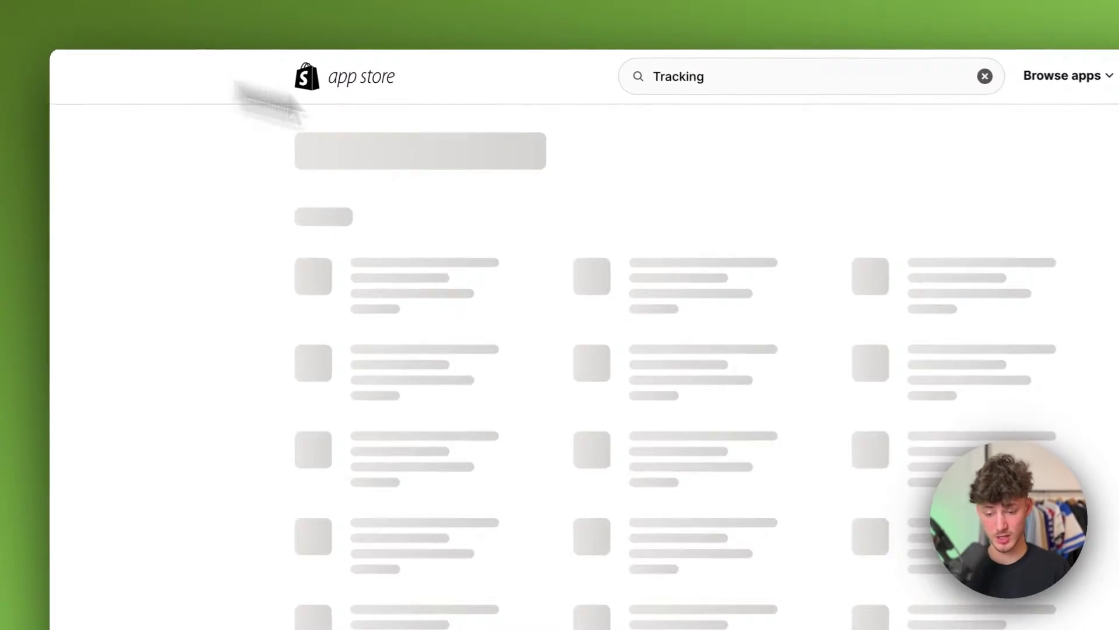
pyautogui.scroll(-1, 723, 358)
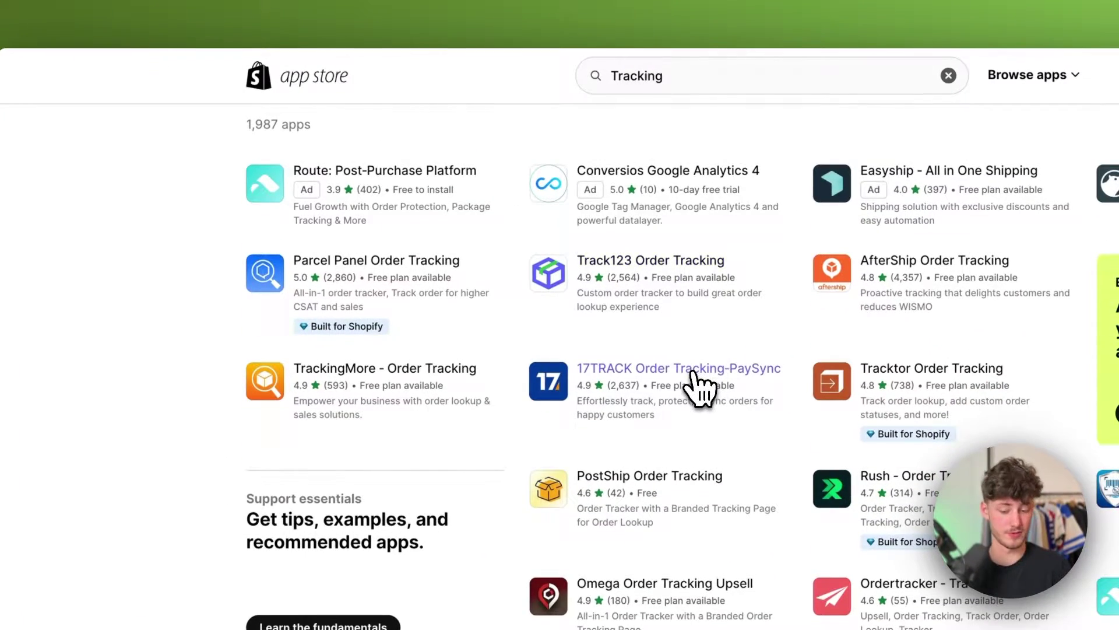
pyautogui.click(657, 373)
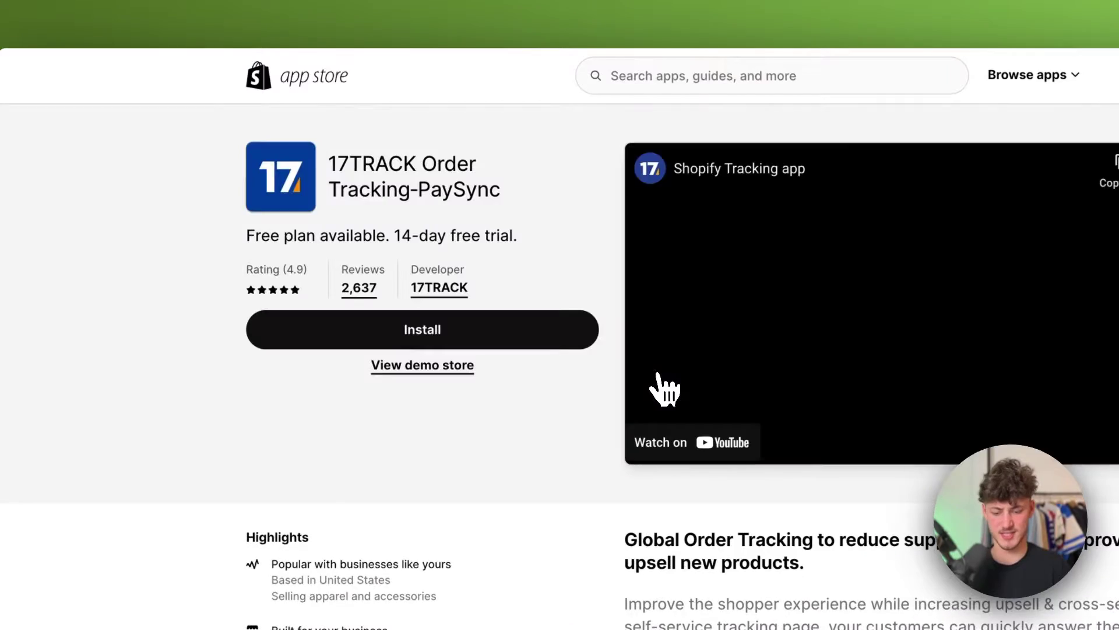
pyautogui.scroll(-10, 661, 385)
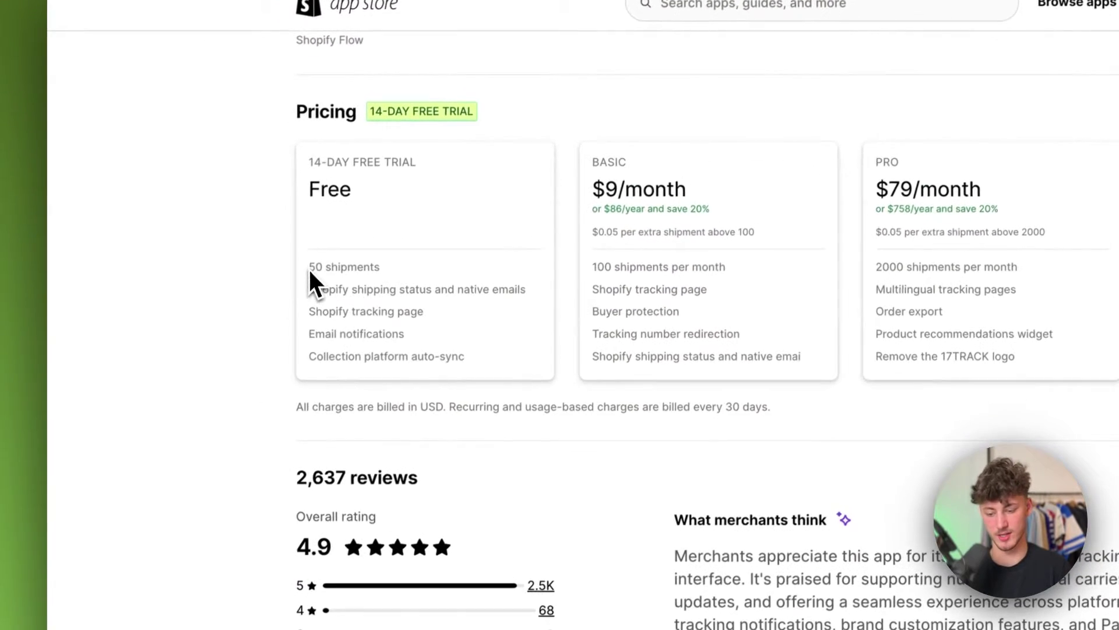
pyautogui.moveTo(288, 300); pyautogui.dragTo(413, 315)
pyautogui.click(408, 305)
pyautogui.moveTo(430, 271); pyautogui.dragTo(275, 282)
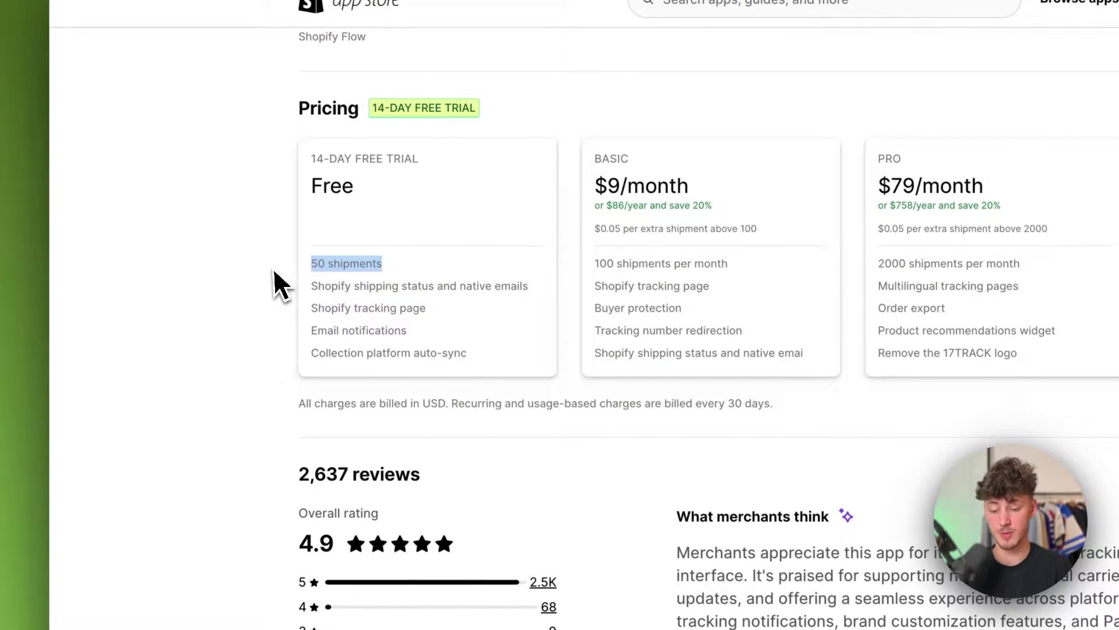
pyautogui.click(467, 362)
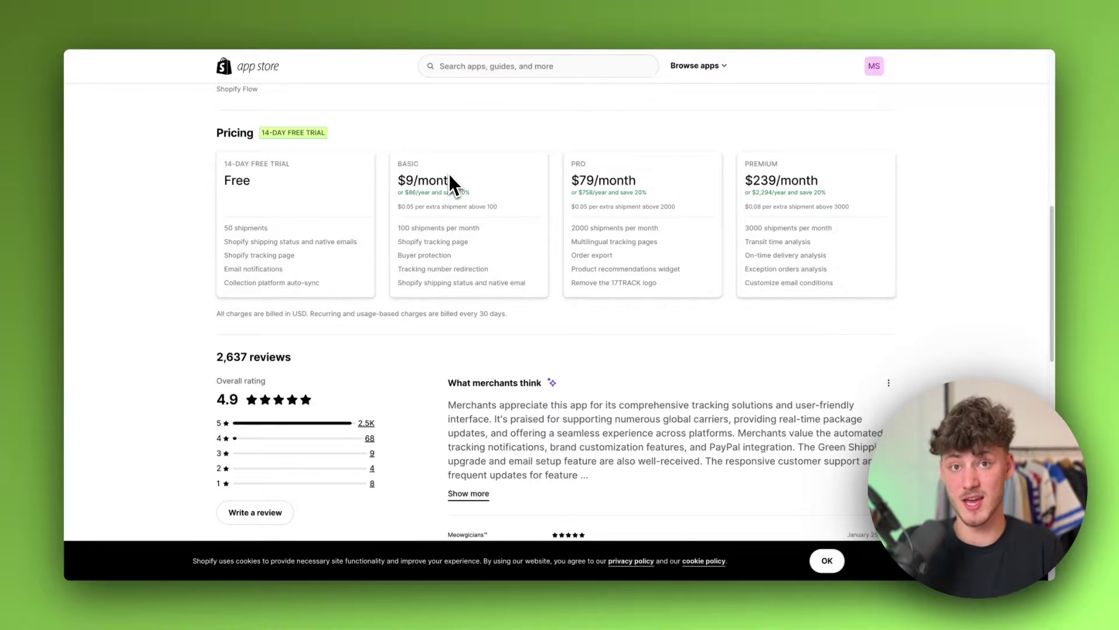
pyautogui.scroll(3, 540, 284)
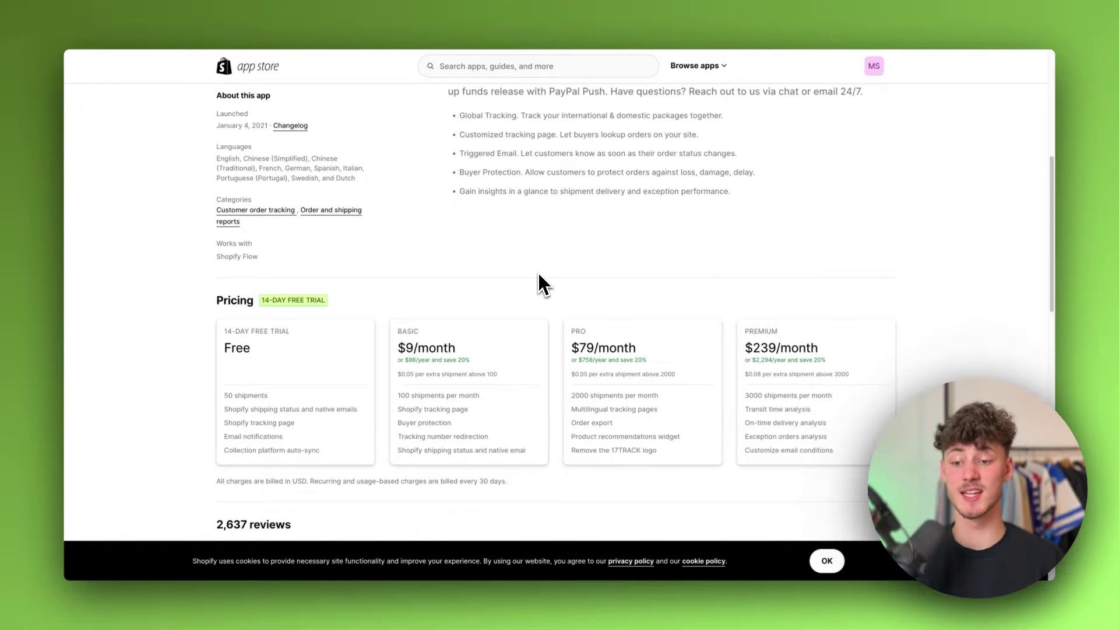
pyautogui.scroll(6, 538, 274)
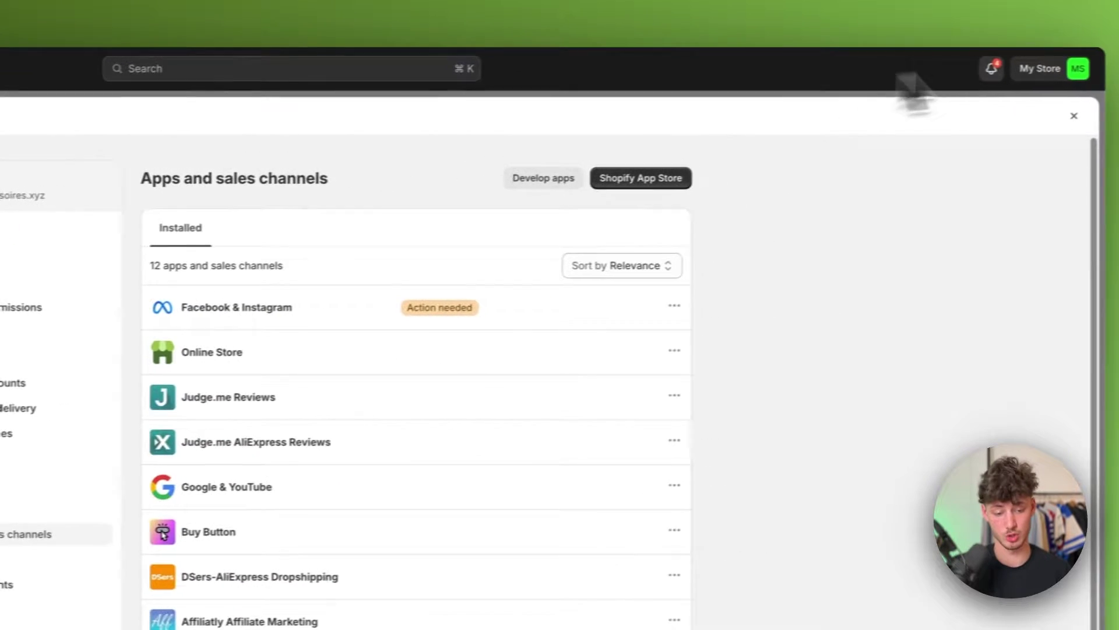
# Close Settings to return to the Shopify admin home
pyautogui.click(1040, 120)
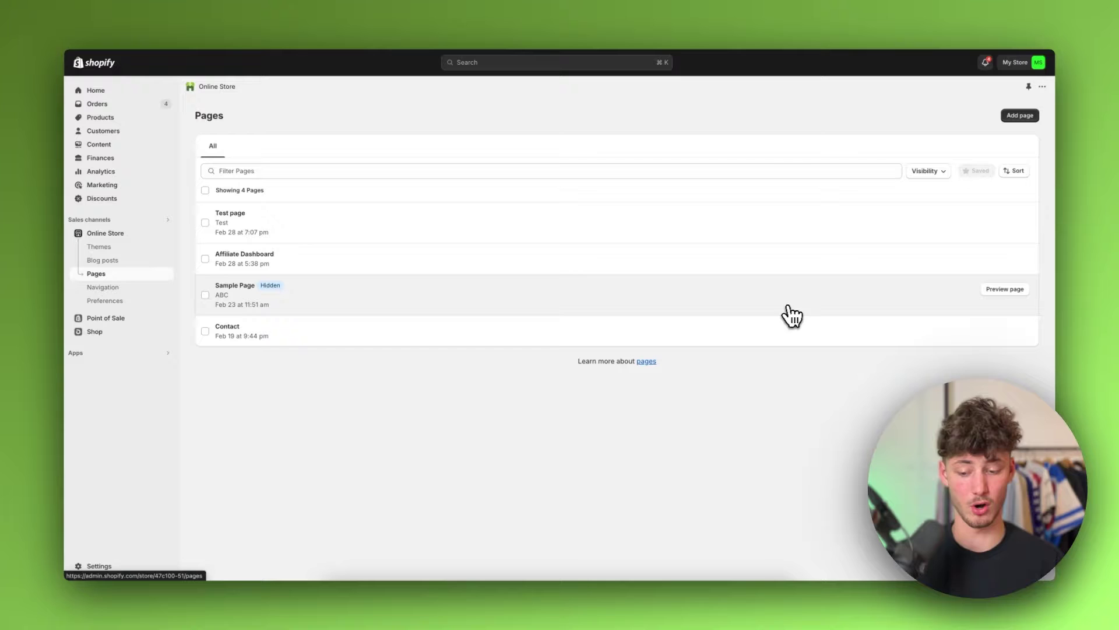
# Create a page titled 'Order Tracking' in HTML view, then bring up the tracking-code Google Doc
pyautogui.click(1019, 115)
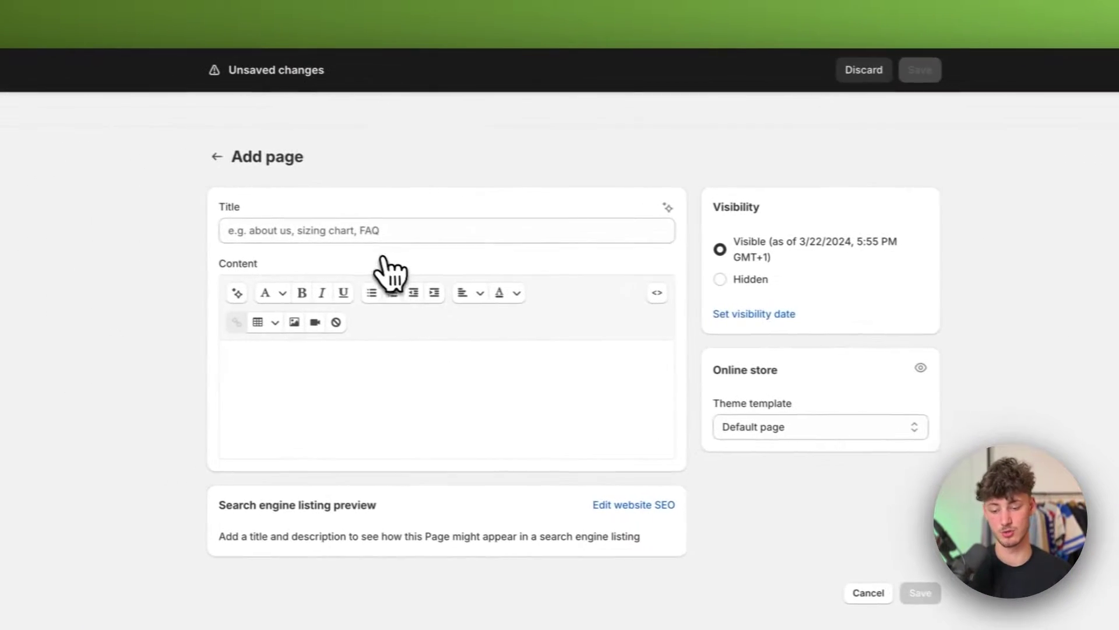
pyautogui.click(382, 236)
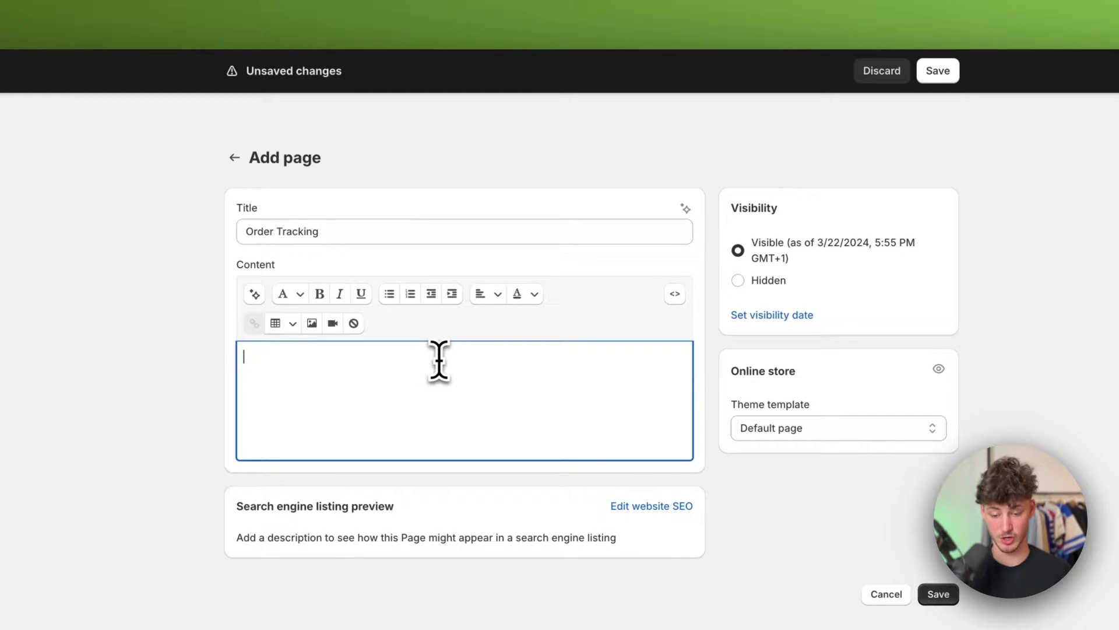
pyautogui.click(675, 295)
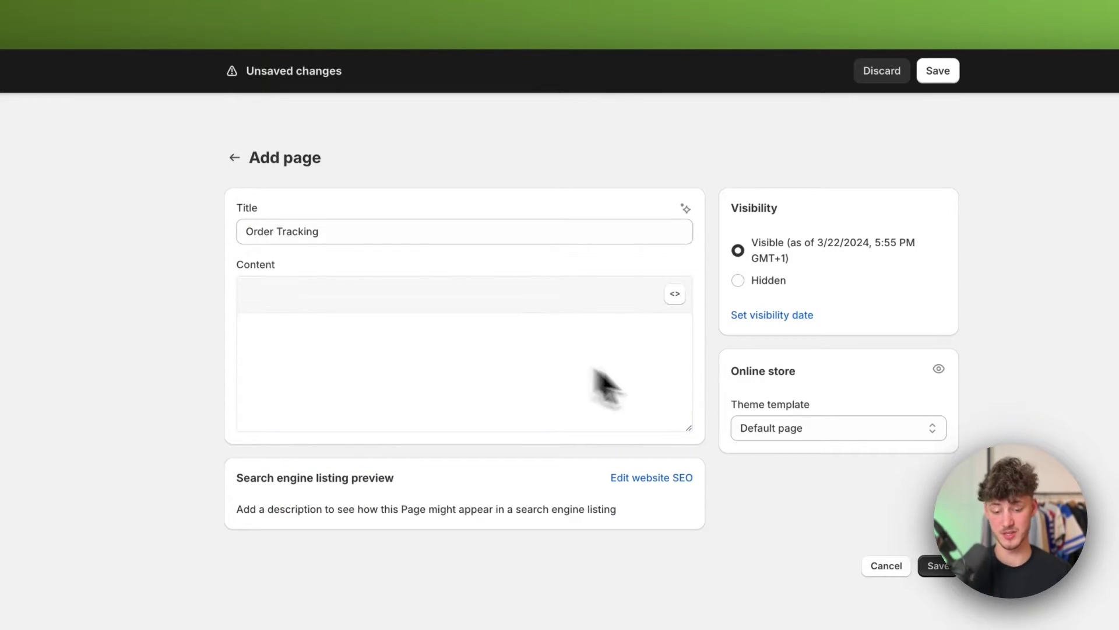
pyautogui.click(583, 26)
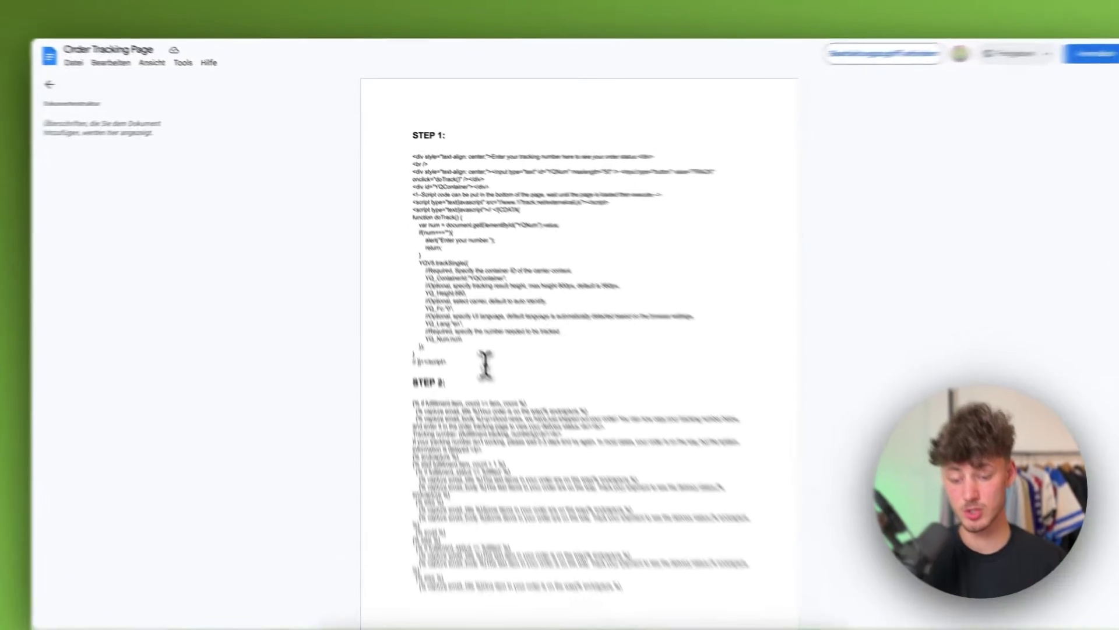
# Copy the STEP 1 17track HTML and script code block from the document
pyautogui.moveTo(496, 348); pyautogui.dragTo(398, 161)
pyautogui.moveTo(581, 229); pyautogui.dragTo(583, 217)
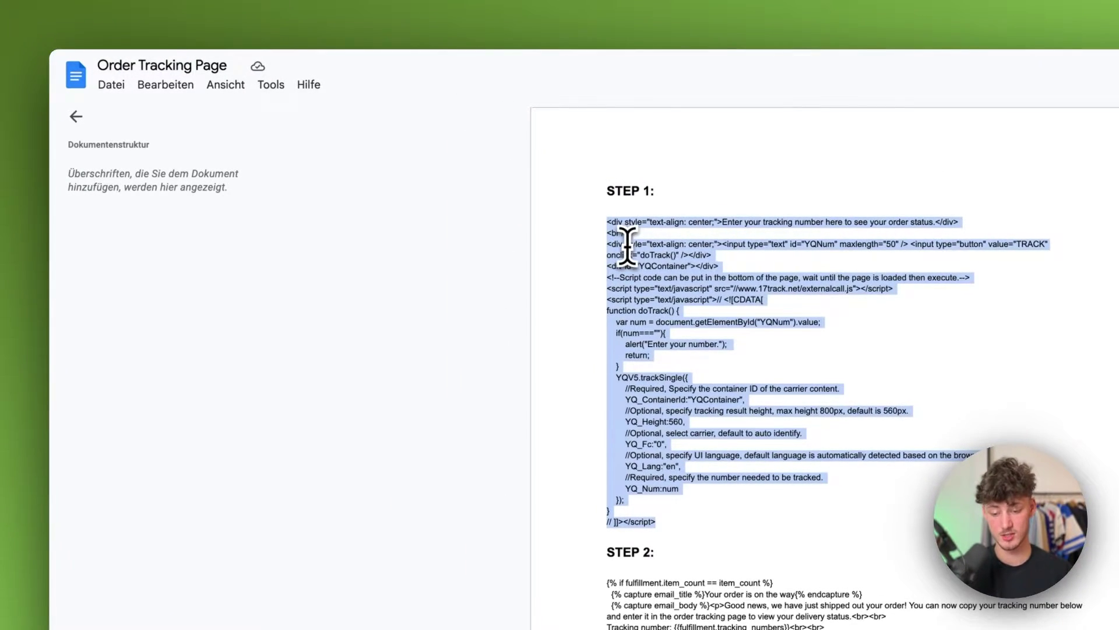
pyautogui.rightClick(613, 239)
pyautogui.click(665, 269)
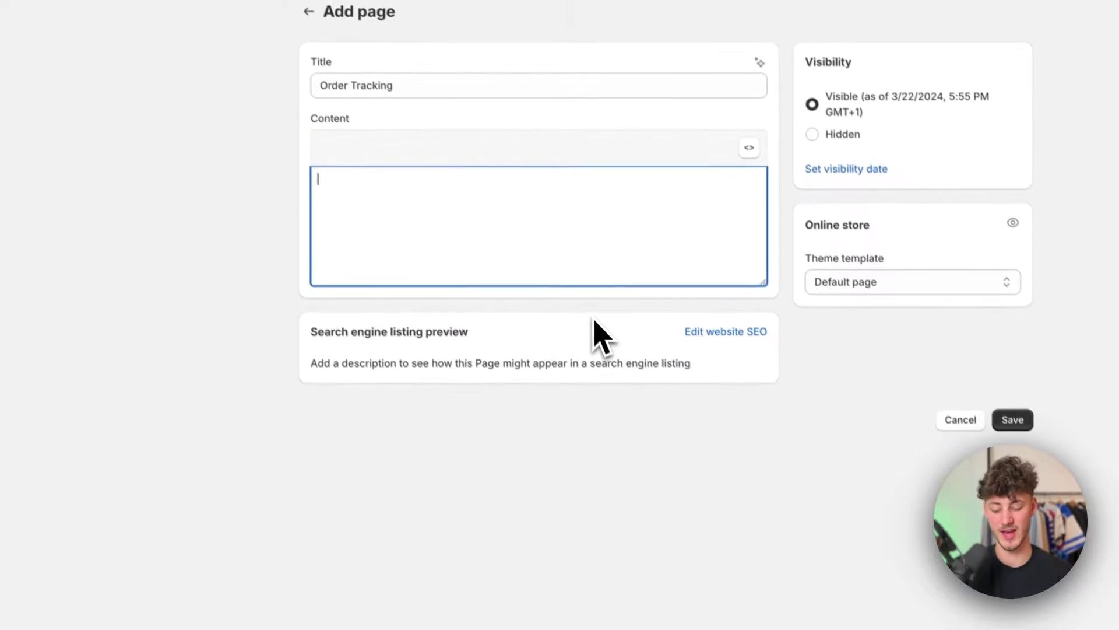
# Paste the STEP 1 tracking code into the page's HTML content and return to the formatted view
pyautogui.press('super+v')
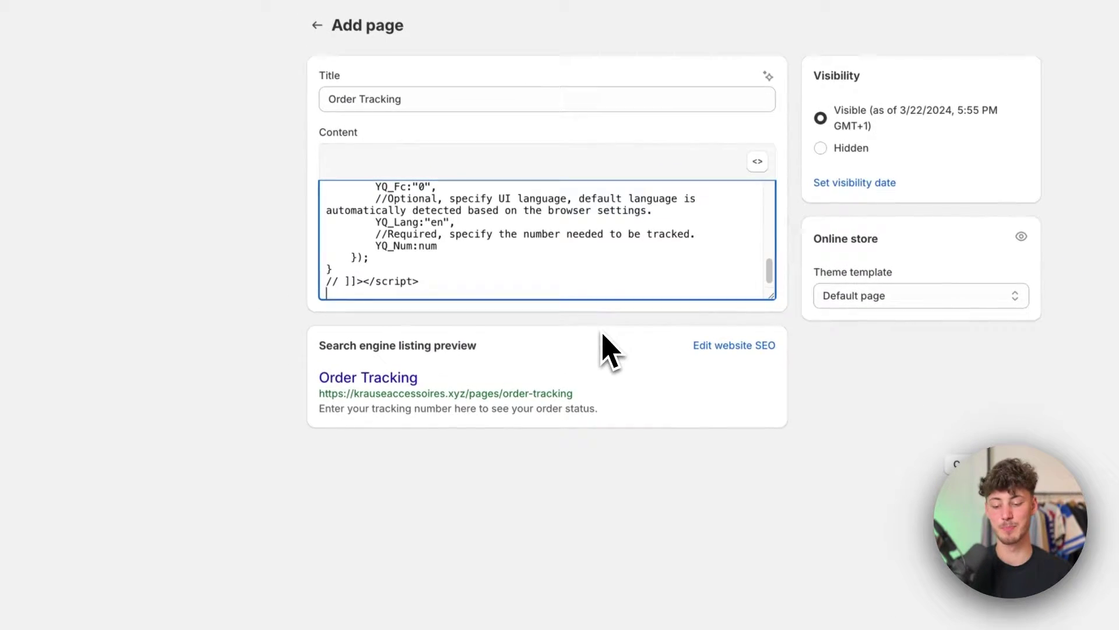
pyautogui.scroll(10, 500, 274)
pyautogui.scroll(-8, 501, 266)
pyautogui.scroll(2, 502, 257)
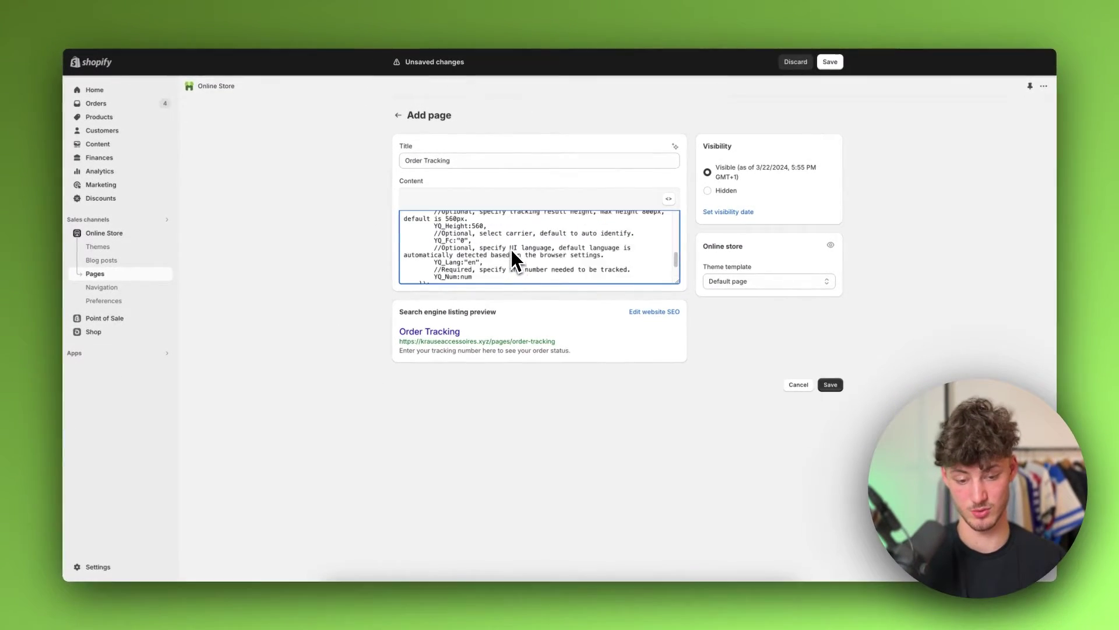
pyautogui.scroll(-3, 512, 257)
pyautogui.click(669, 199)
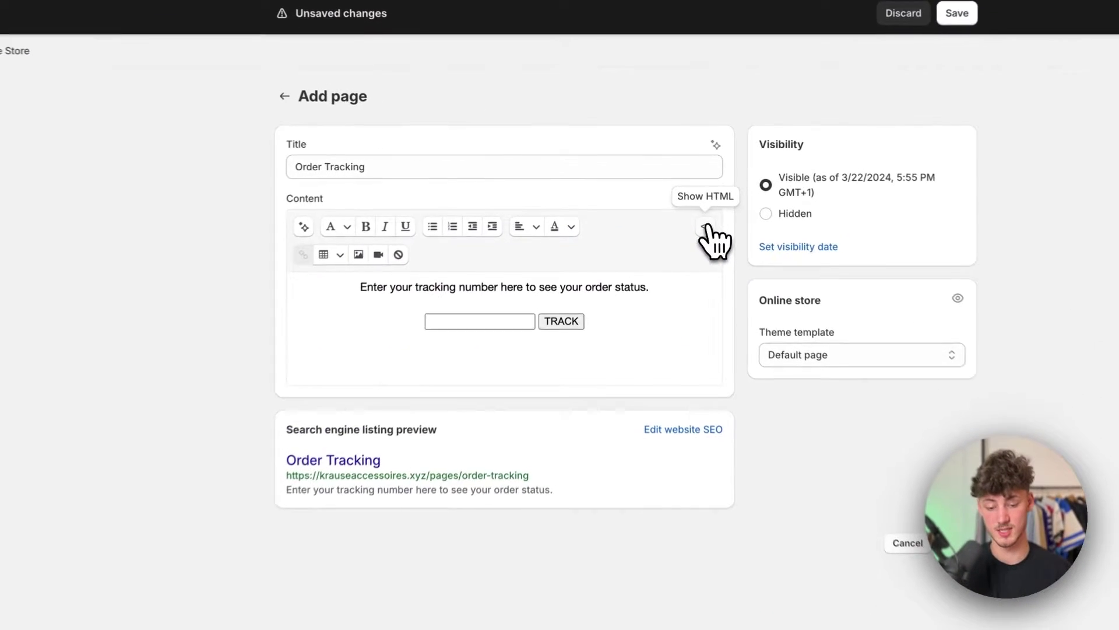
# Test selecting the prompt text and typing in the tracking box, undoing the stray edit
pyautogui.moveTo(360, 287); pyautogui.dragTo(536, 288)
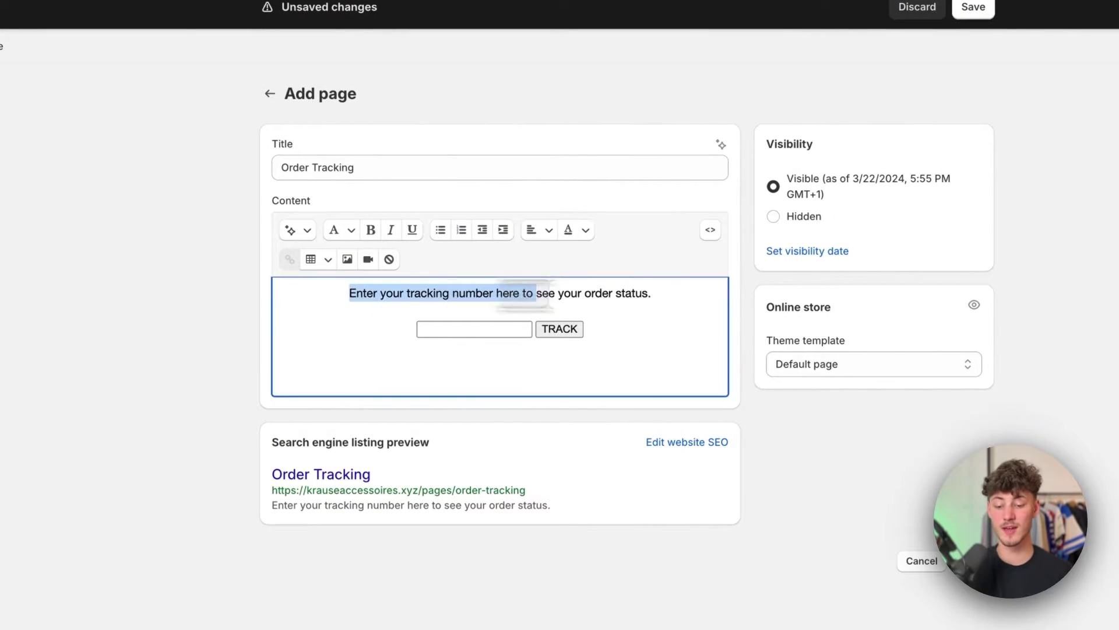
pyautogui.click(683, 294)
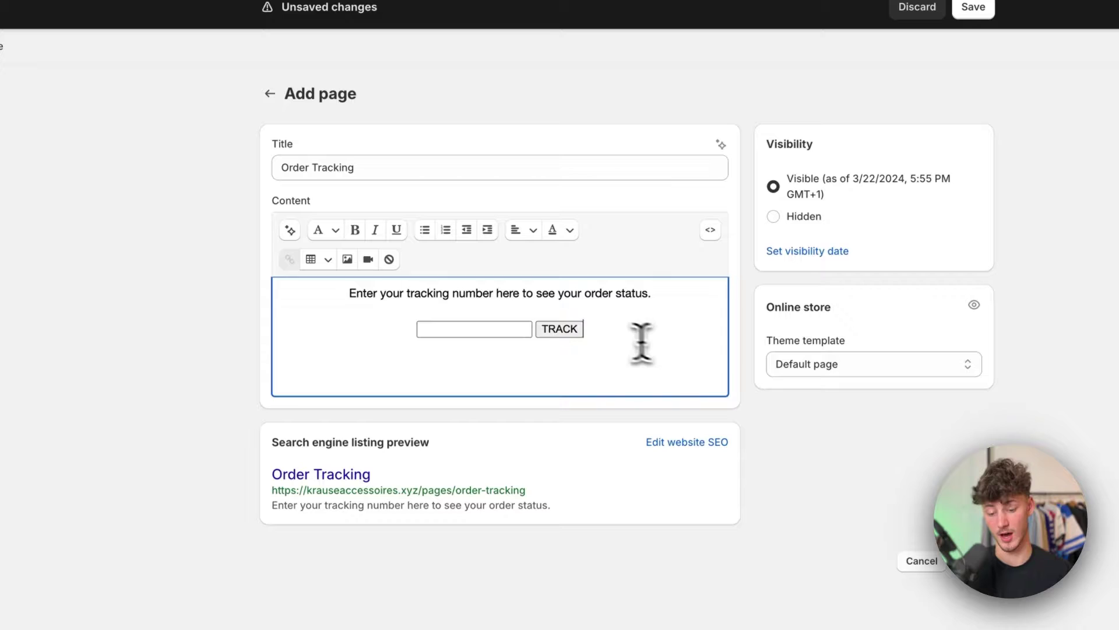
pyautogui.click(460, 329)
pyautogui.moveTo(347, 290); pyautogui.dragTo(792, 290)
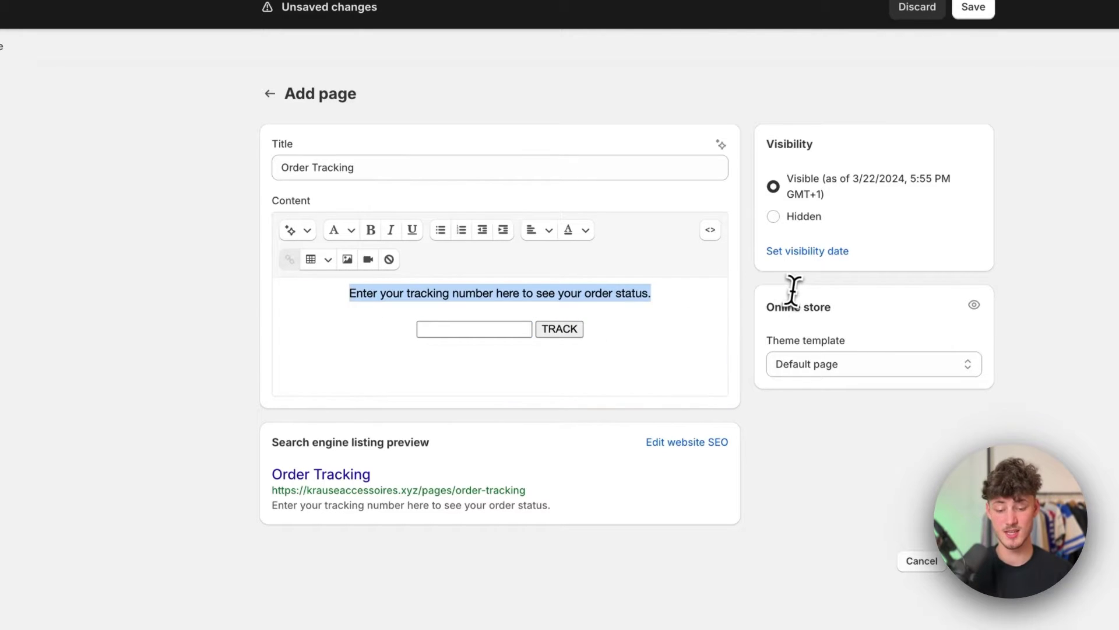
pyautogui.doubleClick(538, 292)
pyautogui.click(538, 291)
pyautogui.click(537, 292)
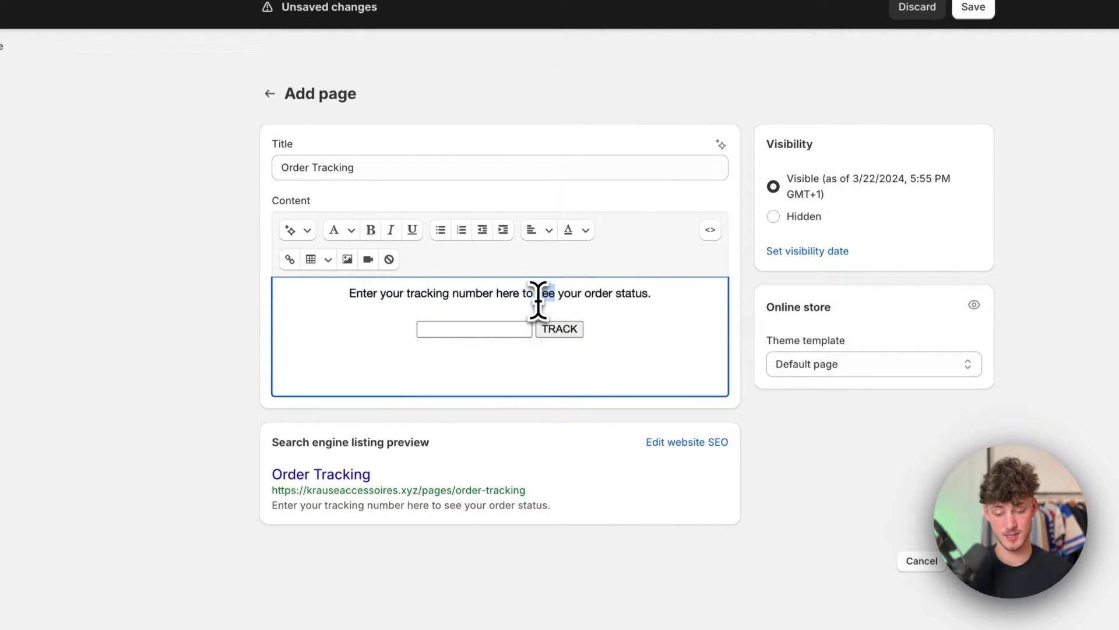
pyautogui.click(489, 330)
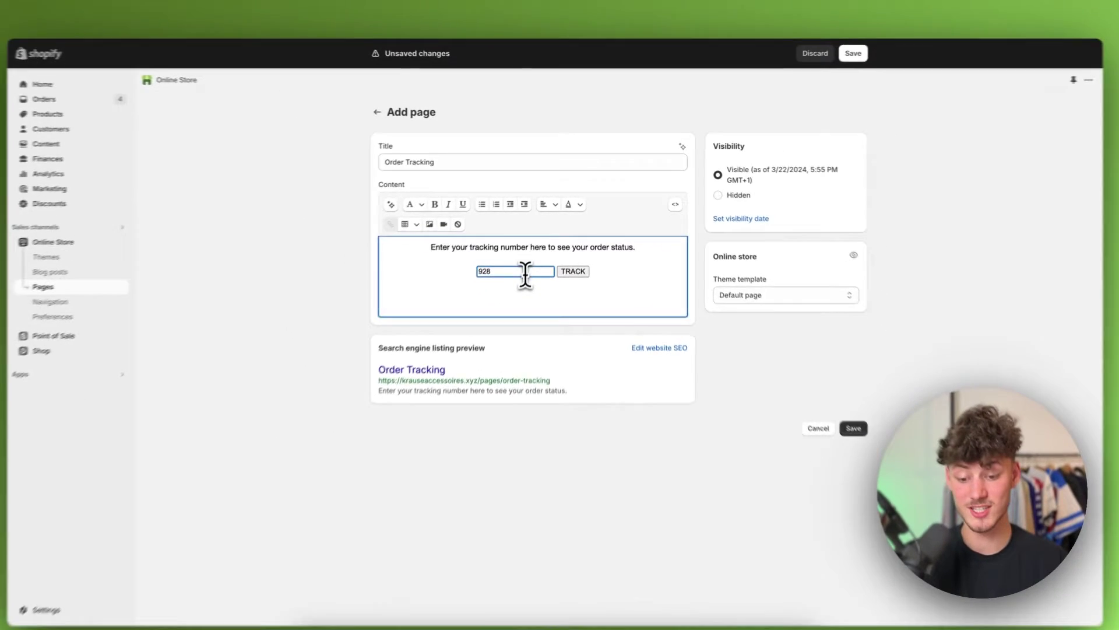
pyautogui.press('BackSpace')
pyautogui.press('BackSpace')
pyautogui.press('BackSpace')
pyautogui.press('BackSpace')
pyautogui.press('BackSpace')
pyautogui.press('BackSpace')
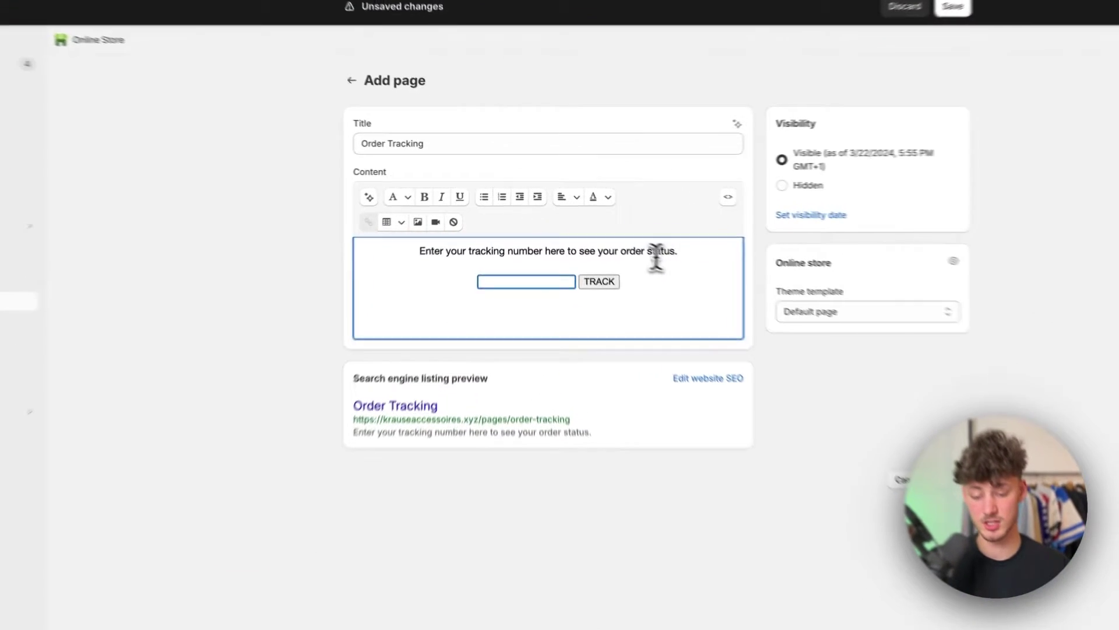
pyautogui.moveTo(609, 237); pyautogui.dragTo(576, 237)
pyautogui.write('yfsddfsfdr')
pyautogui.hotkey('ctrl', 'z')
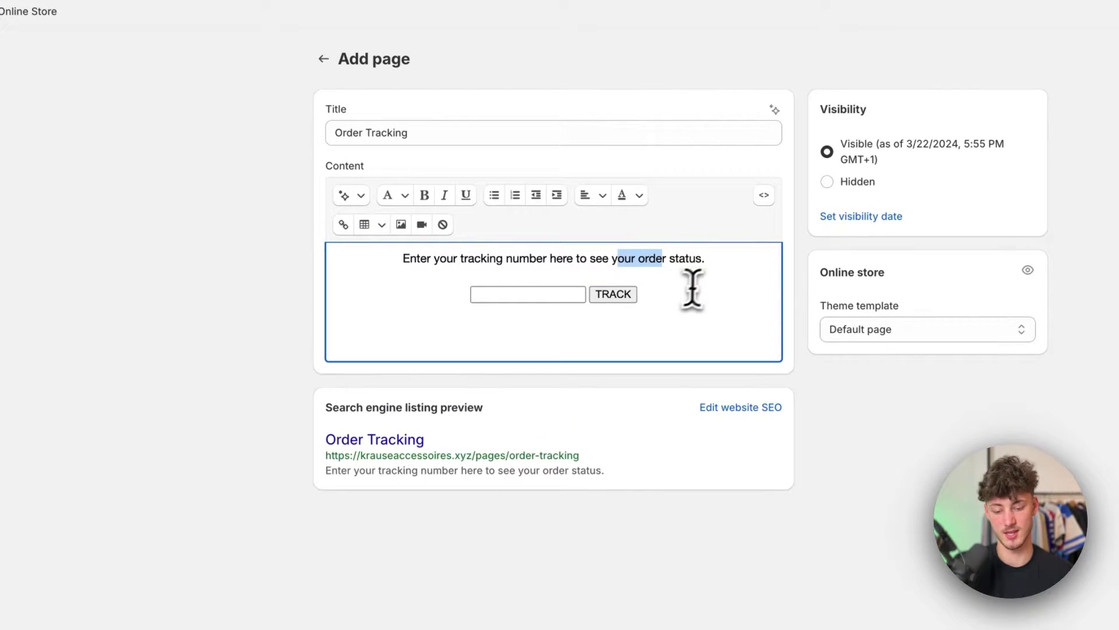
pyautogui.click(738, 278)
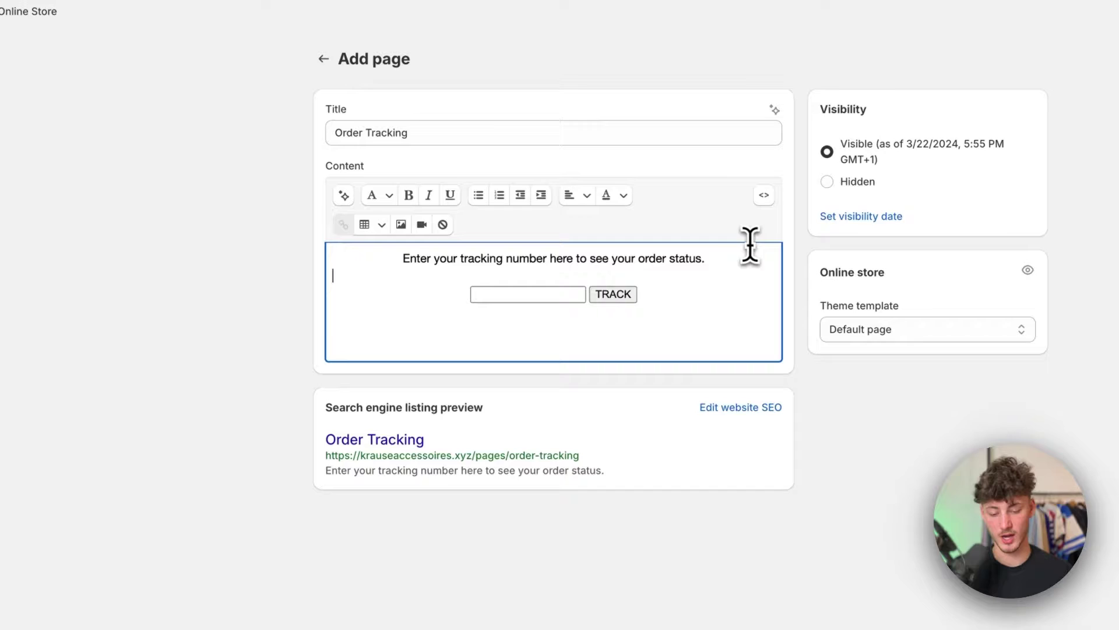
# Make the tracking instruction line bold
pyautogui.moveTo(751, 244); pyautogui.dragTo(295, 257)
pyautogui.click(426, 197)
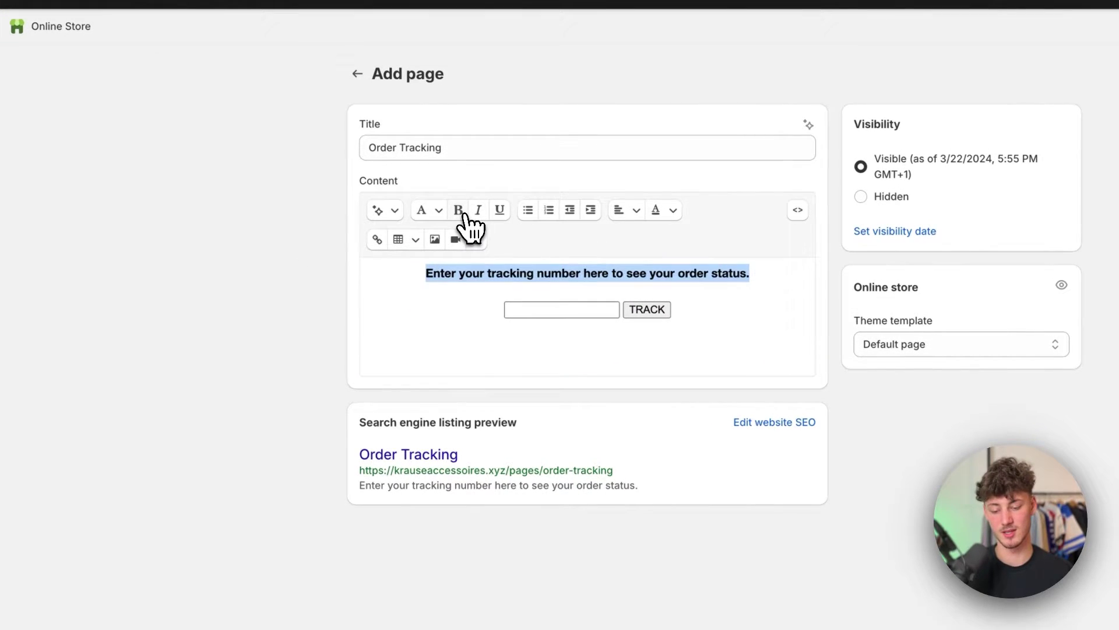
pyautogui.click(442, 216)
pyautogui.click(443, 218)
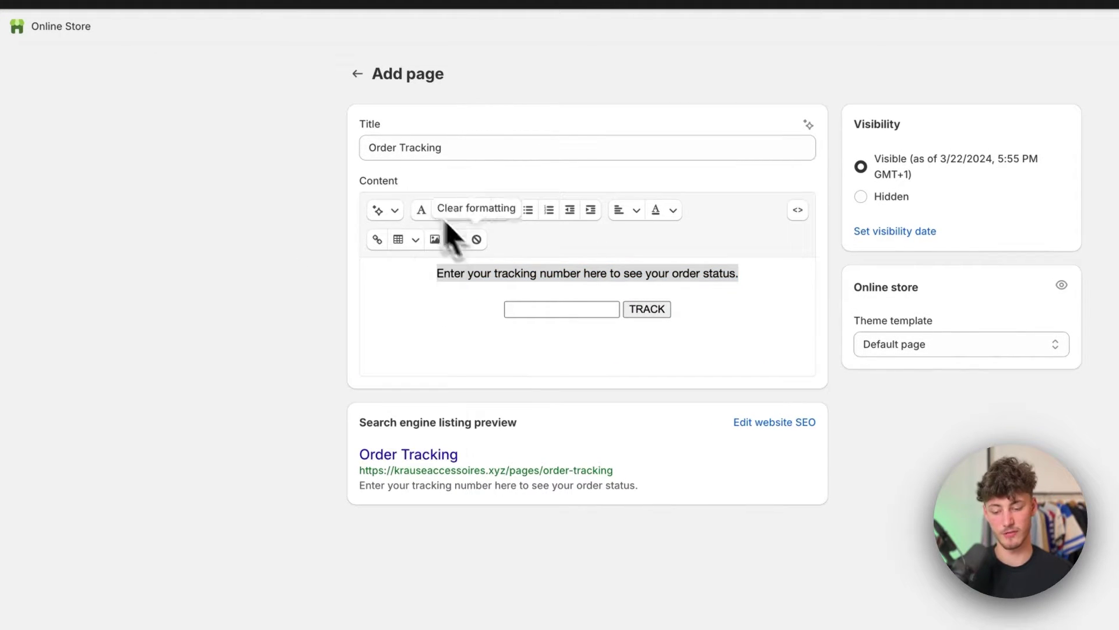
pyautogui.click(728, 319)
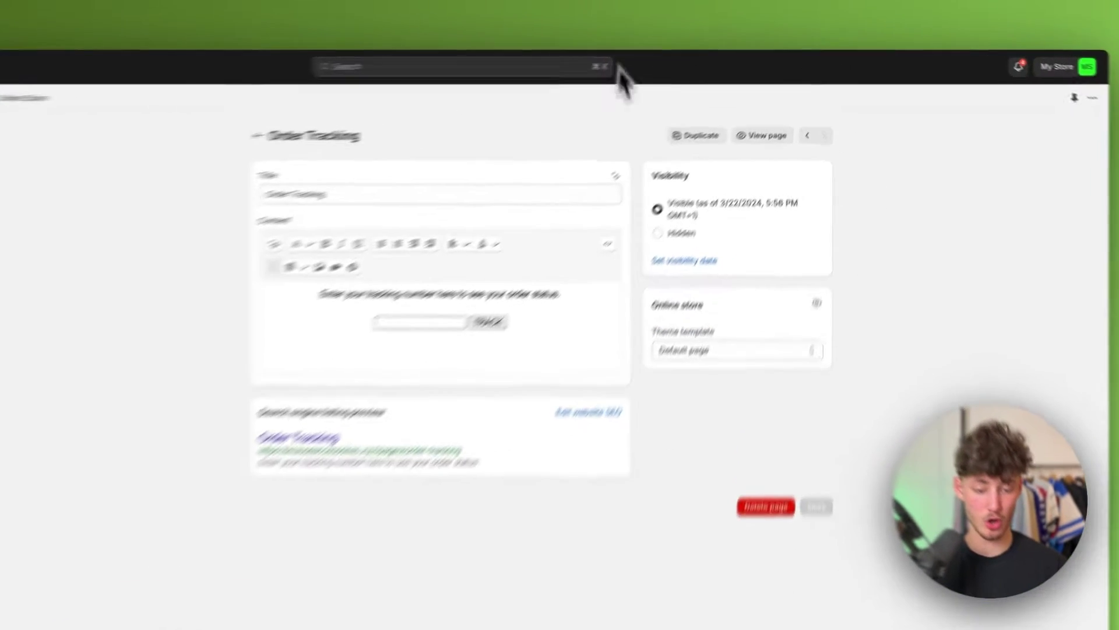
# View the saved Order Tracking page on the storefront, highlighting its heading and instruction line
pyautogui.click(762, 136)
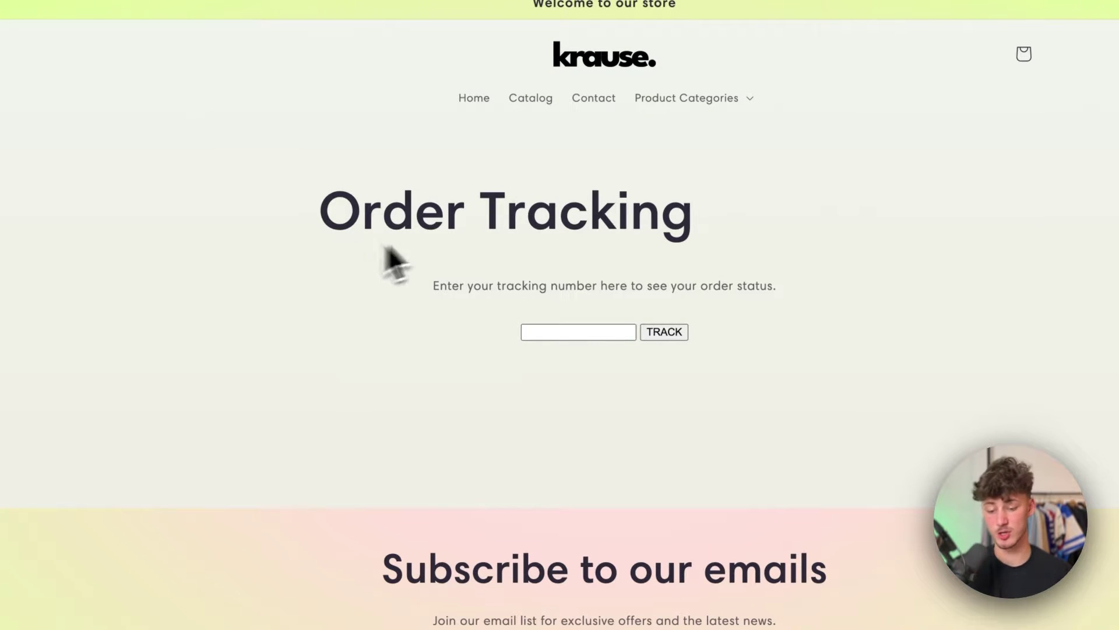
pyautogui.moveTo(320, 213); pyautogui.dragTo(516, 182)
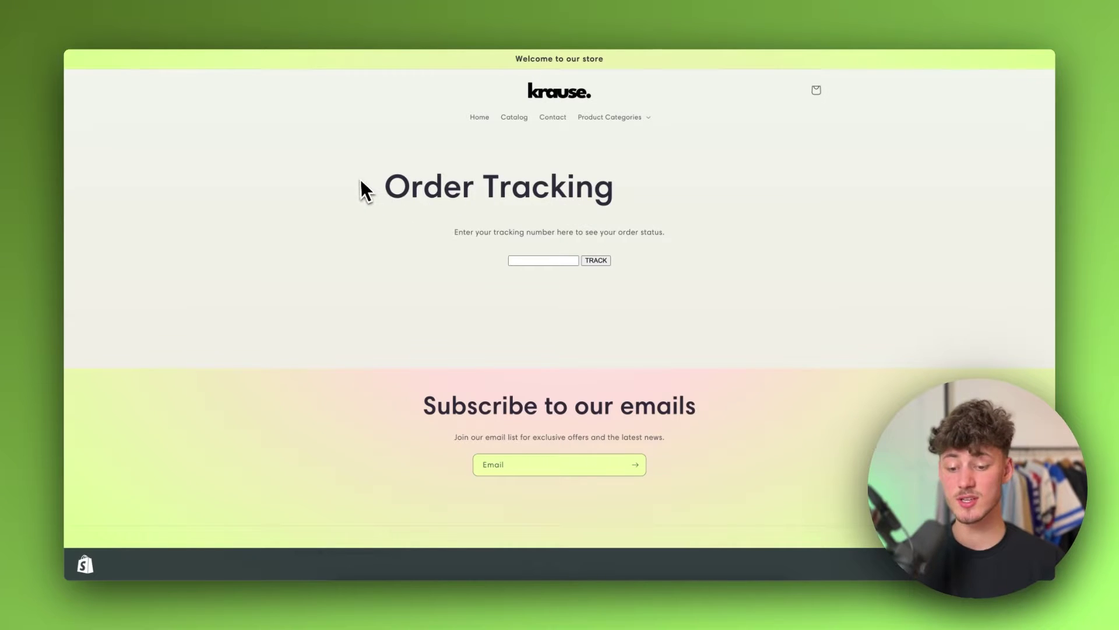
pyautogui.moveTo(362, 189); pyautogui.dragTo(657, 282)
pyautogui.click(667, 286)
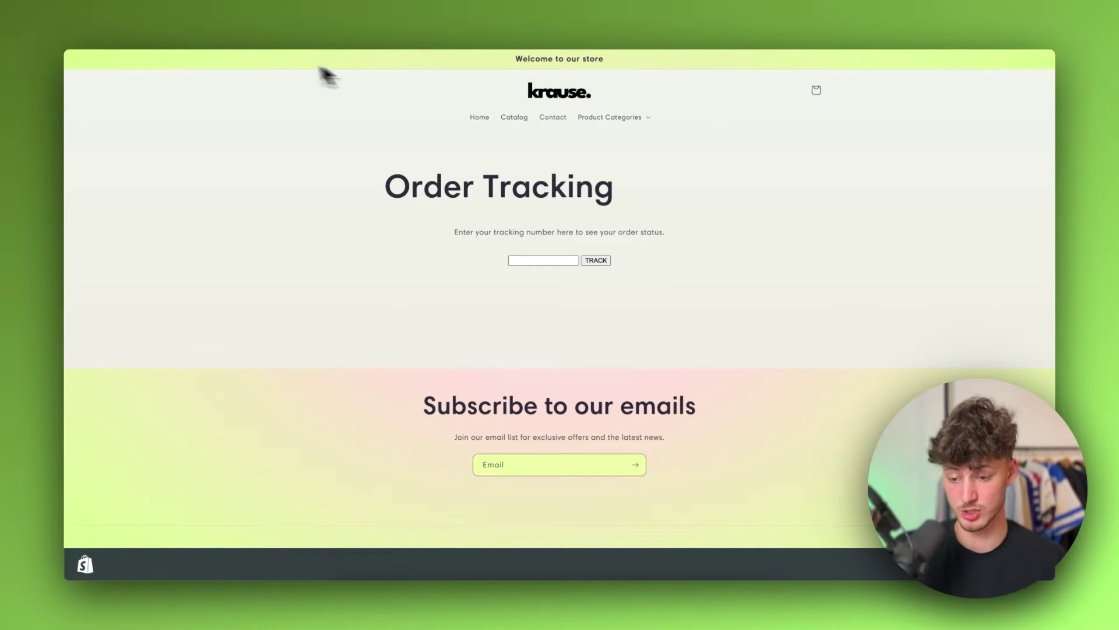
# Return to the admin and bring up the Main menu under Navigation
pyautogui.click(187, 12)
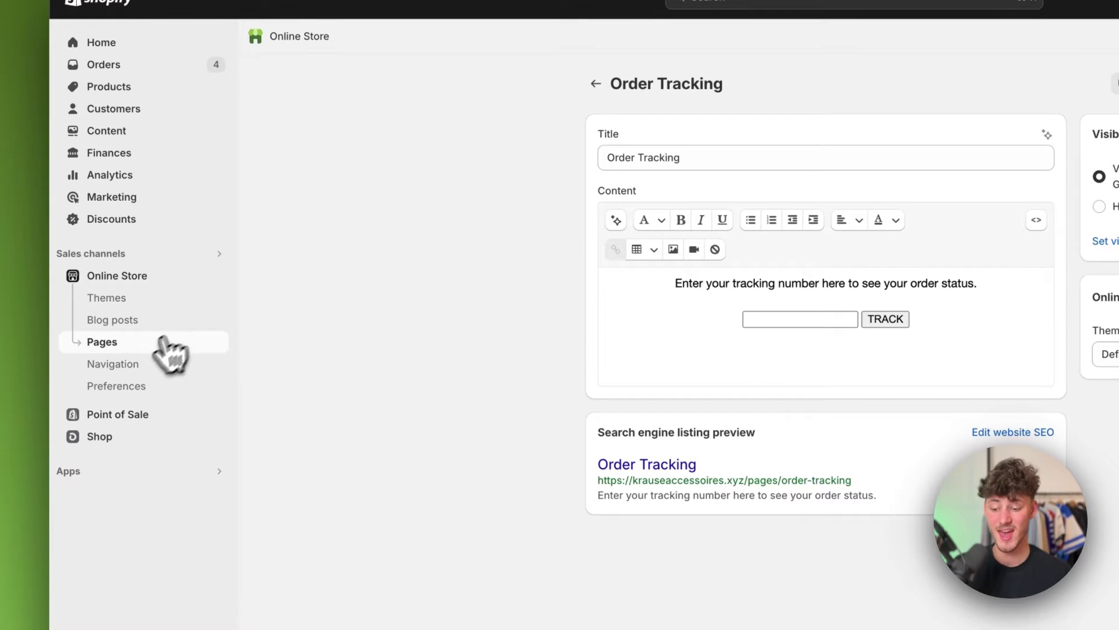
pyautogui.click(146, 367)
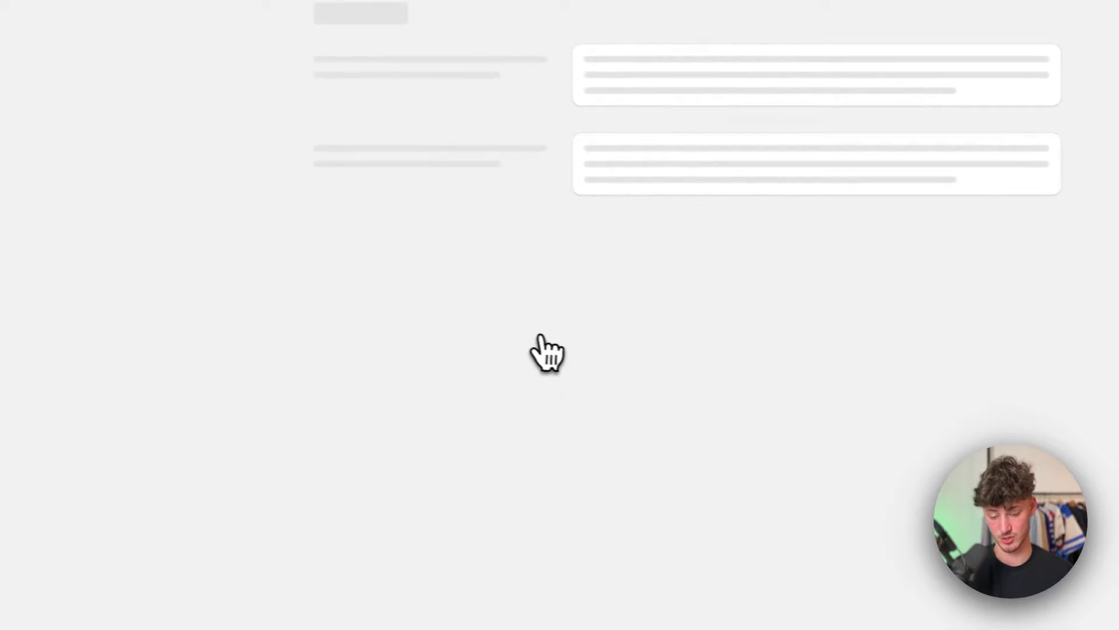
pyautogui.click(587, 153)
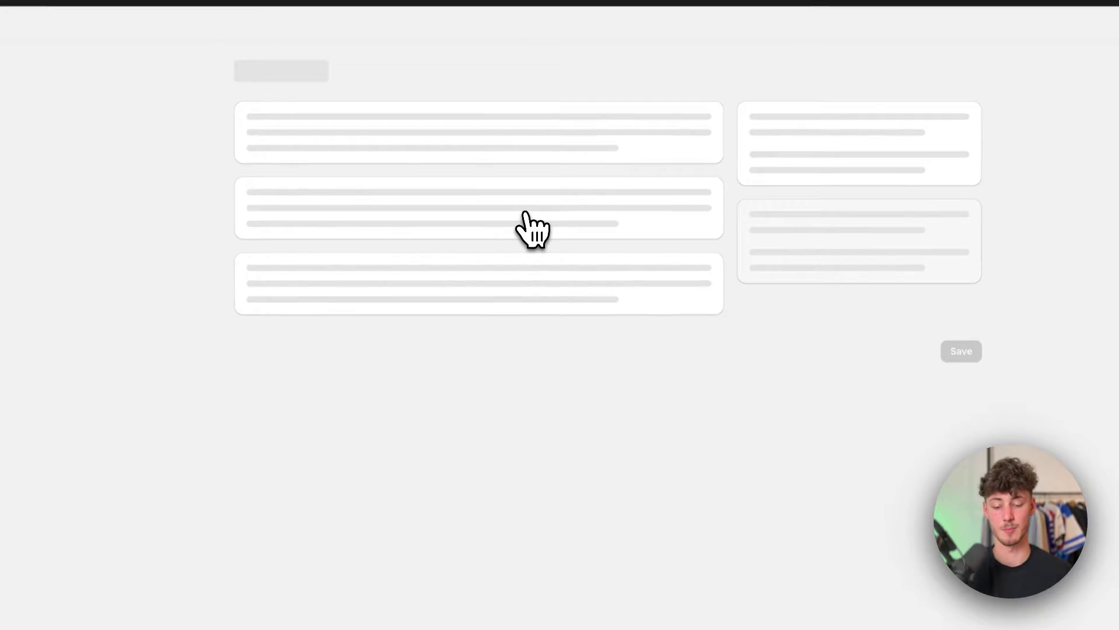
# Add an Order Tracking page link, place it between Home and Catalog, and save the menu
pyautogui.click(326, 456)
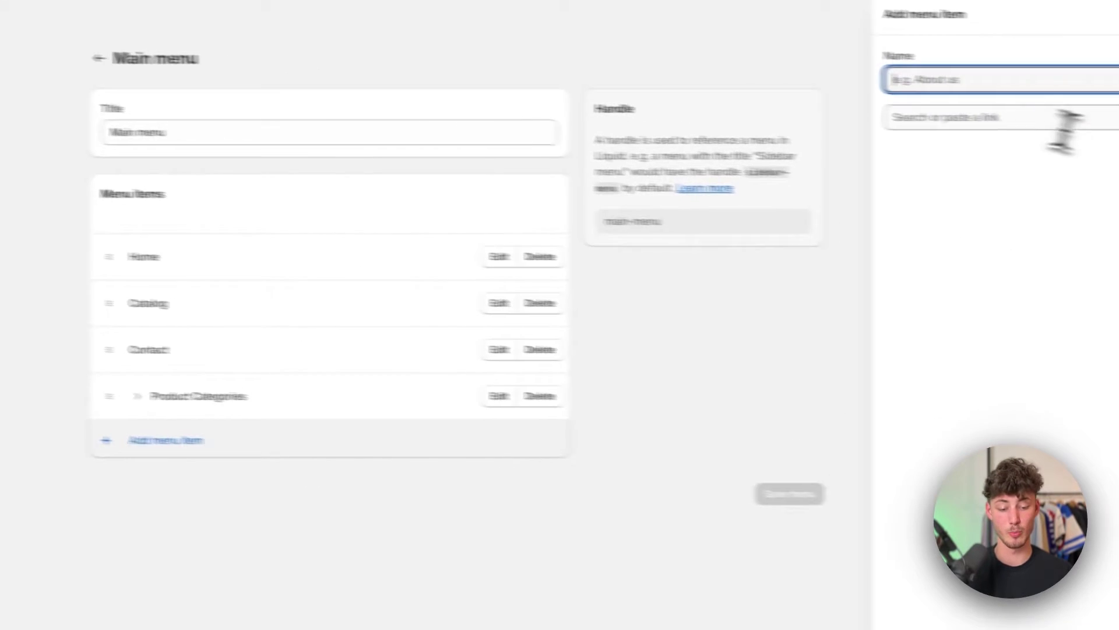
pyautogui.click(904, 111)
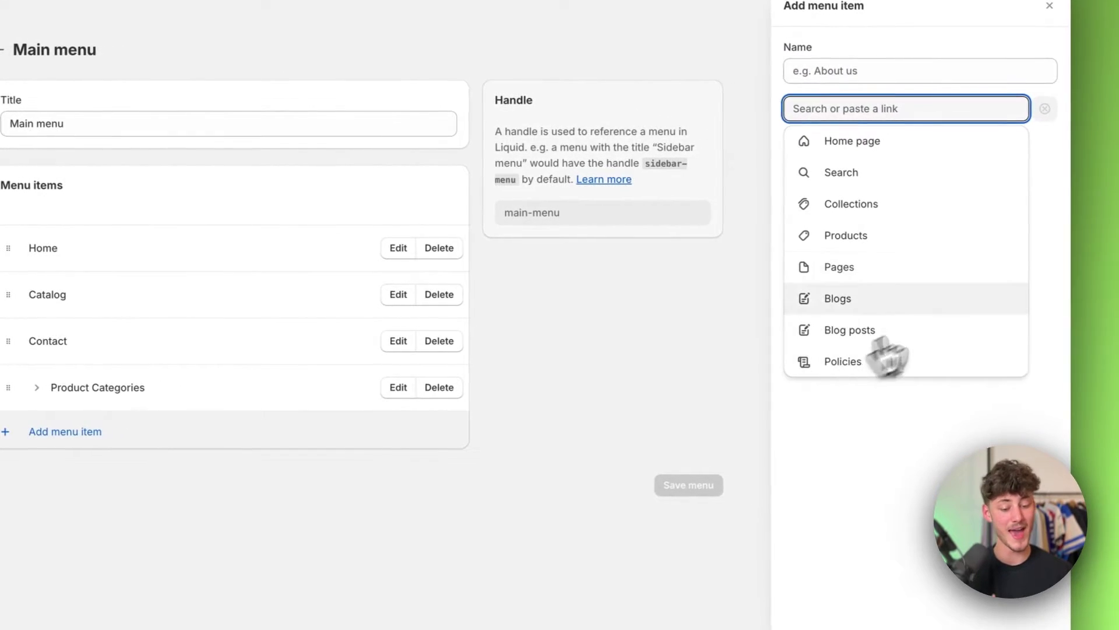
pyautogui.click(883, 273)
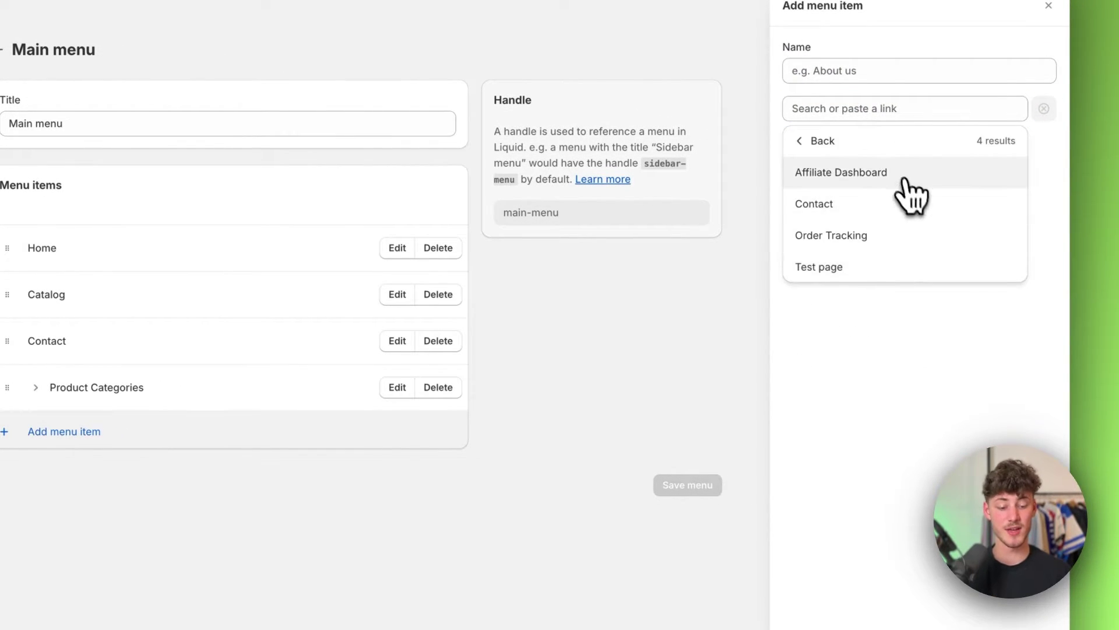
pyautogui.click(880, 238)
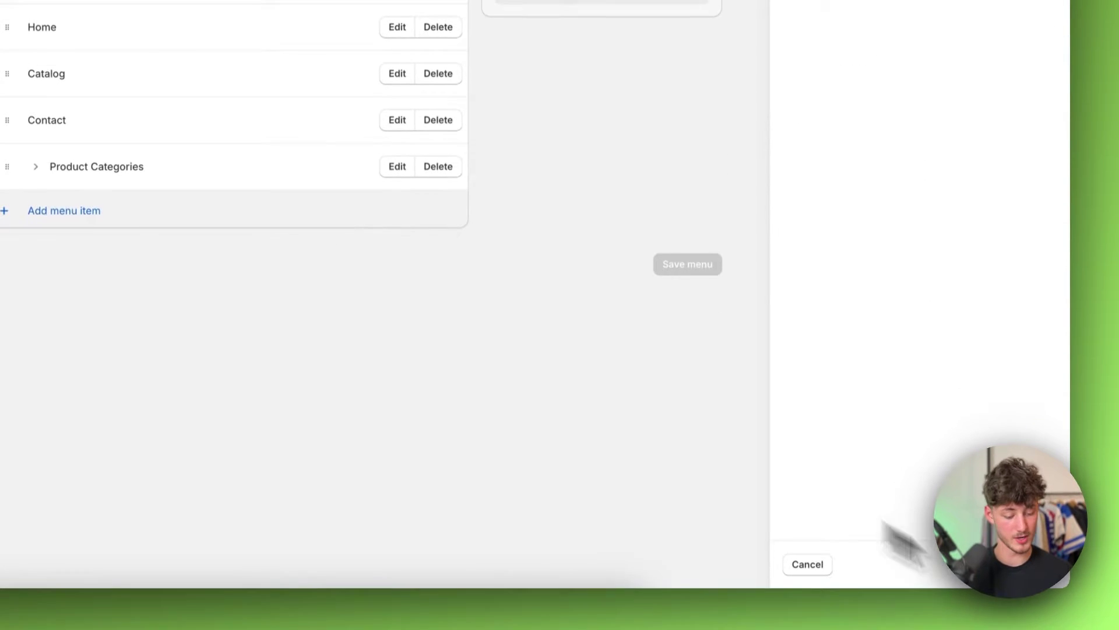
pyautogui.click(1065, 569)
pyautogui.moveTo(7, 202); pyautogui.dragTo(6, 48)
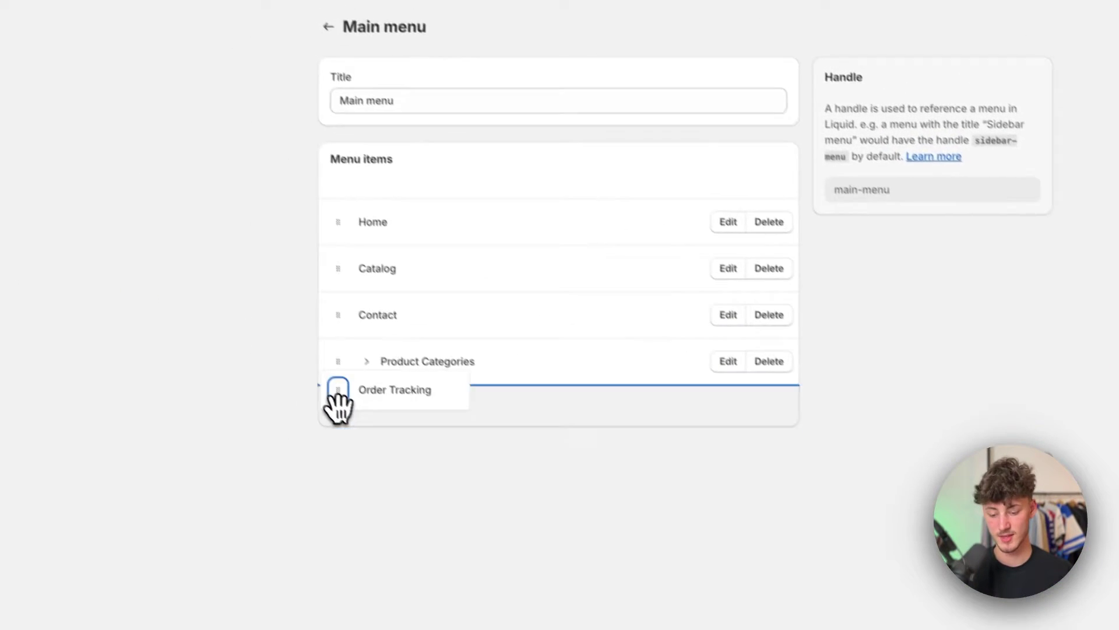
pyautogui.moveTo(358, 274); pyautogui.dragTo(359, 286)
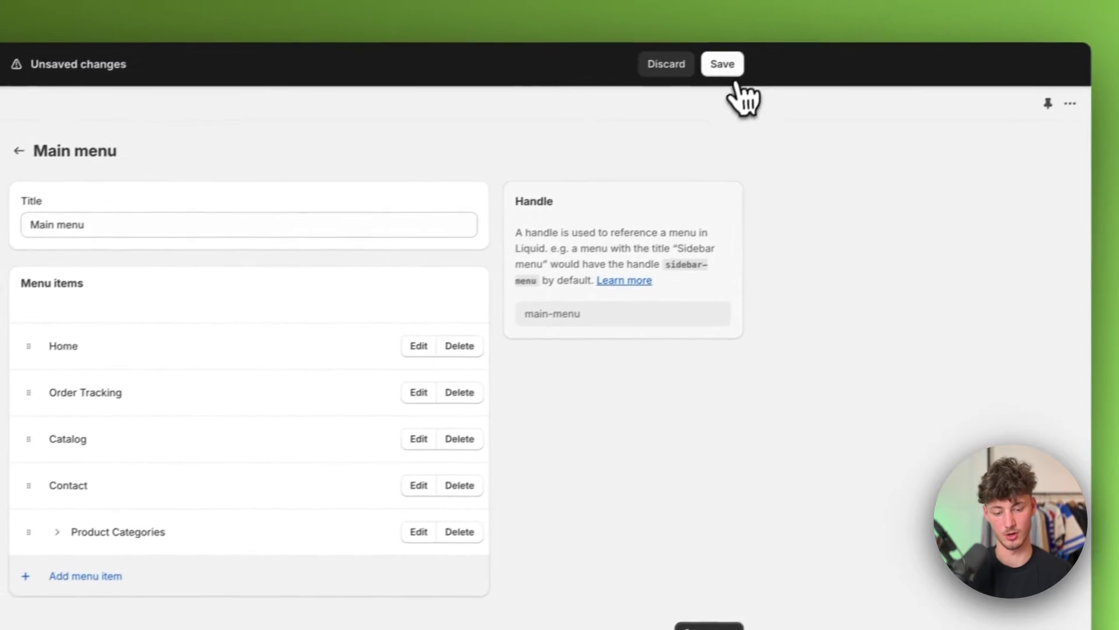
pyautogui.click(1052, 0)
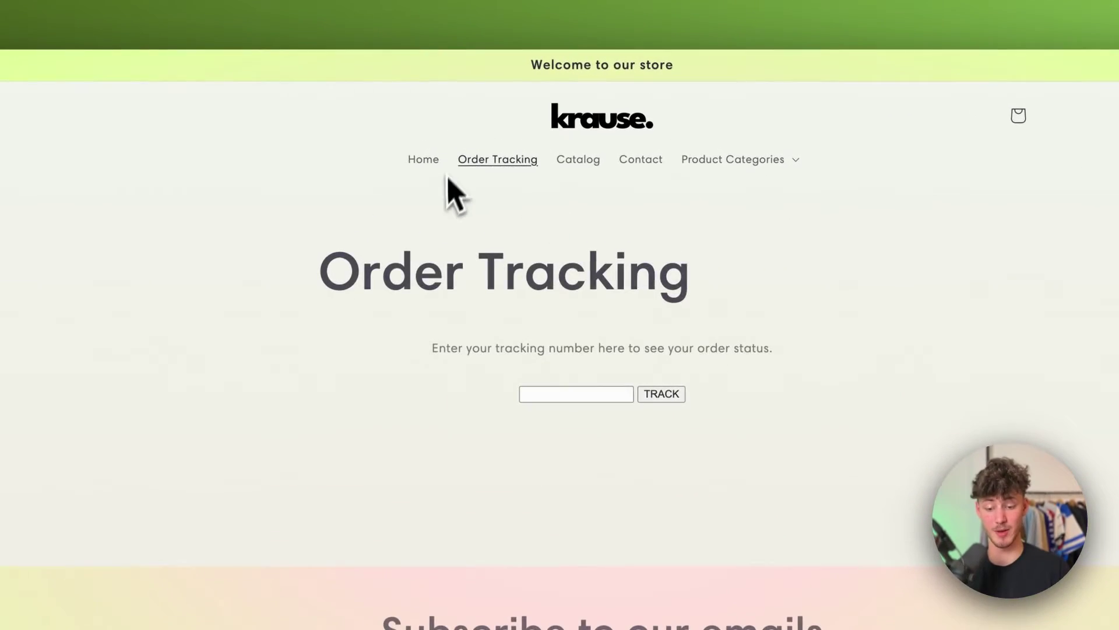
# From the storefront home page, follow the Order Tracking header link to the tracking page
pyautogui.click(626, 125)
pyautogui.scroll(-5, 592, 432)
pyautogui.scroll(5, 590, 410)
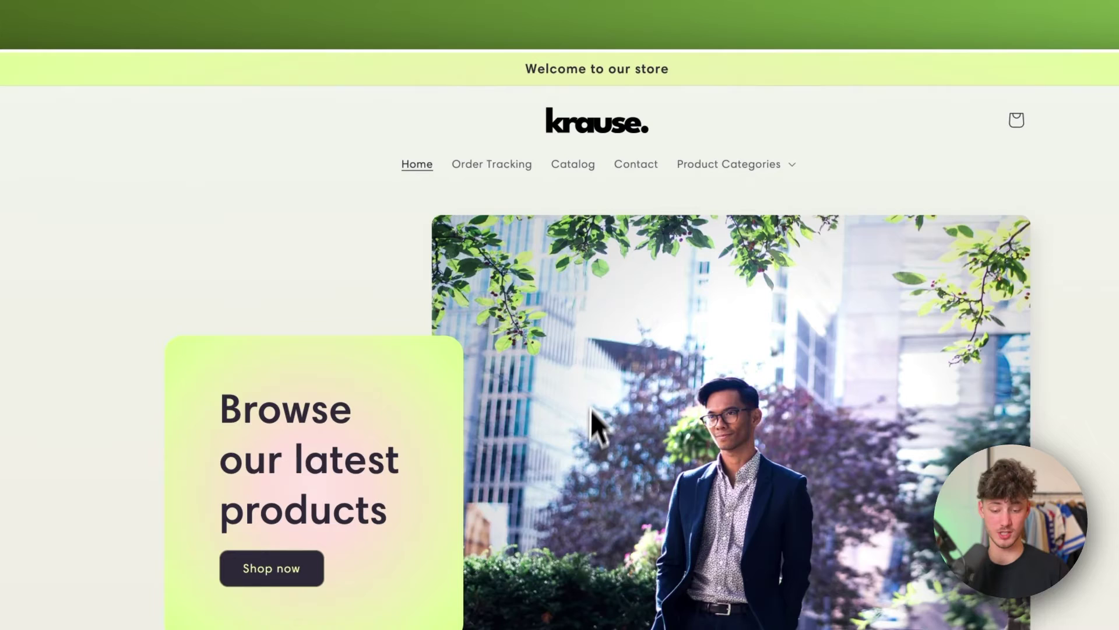
pyautogui.click(472, 165)
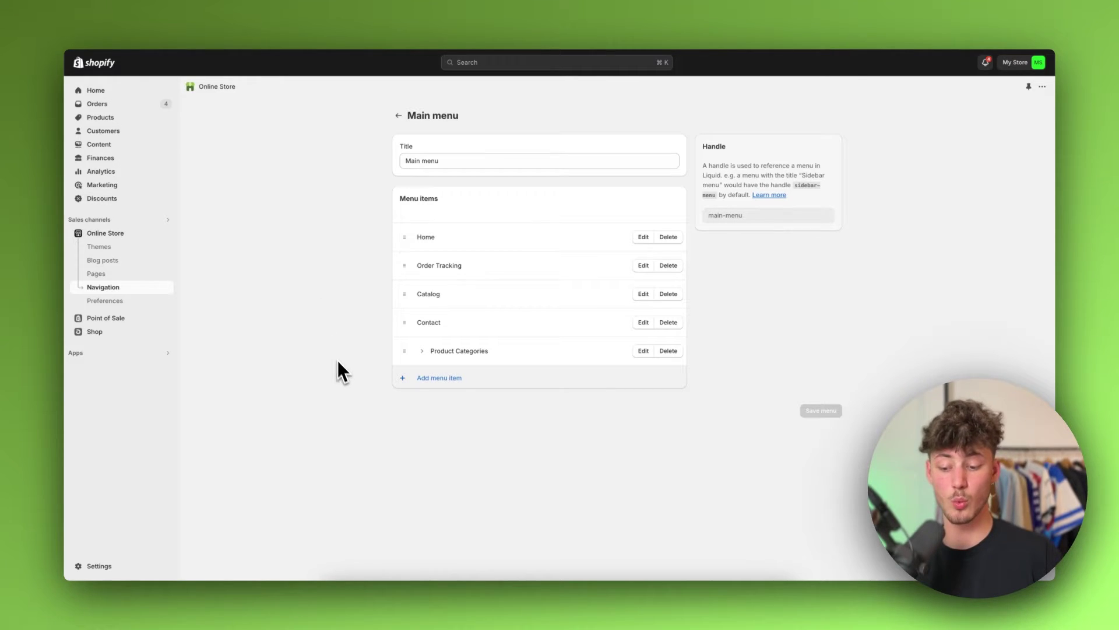
# Open the Order confirmation email template under Customer notifications' Order processing section
pyautogui.click(99, 566)
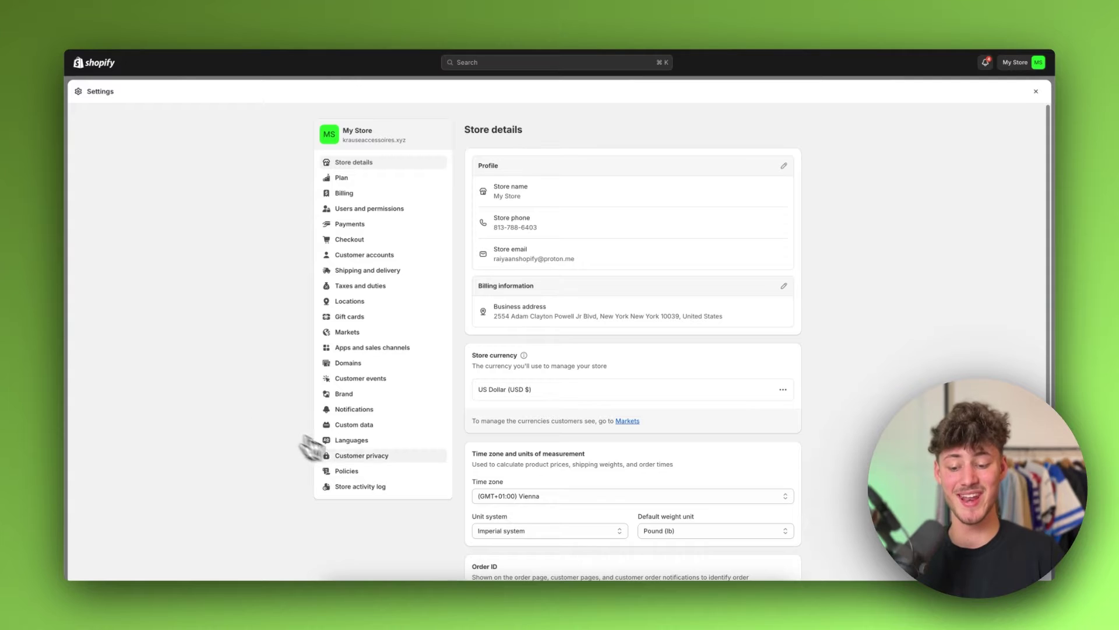
pyautogui.click(356, 410)
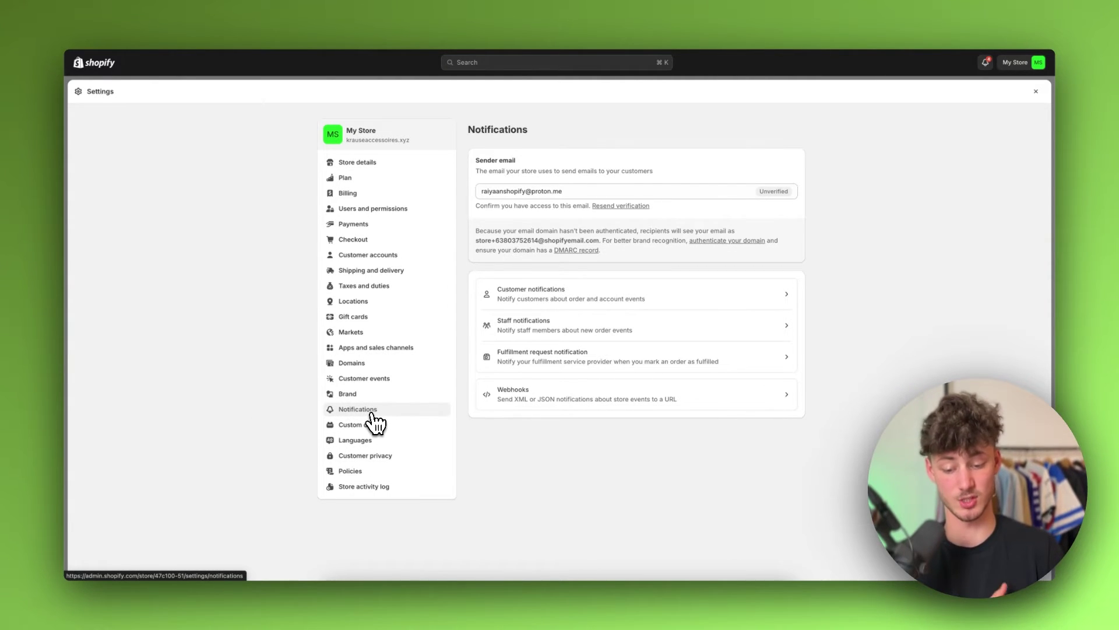
pyautogui.click(546, 286)
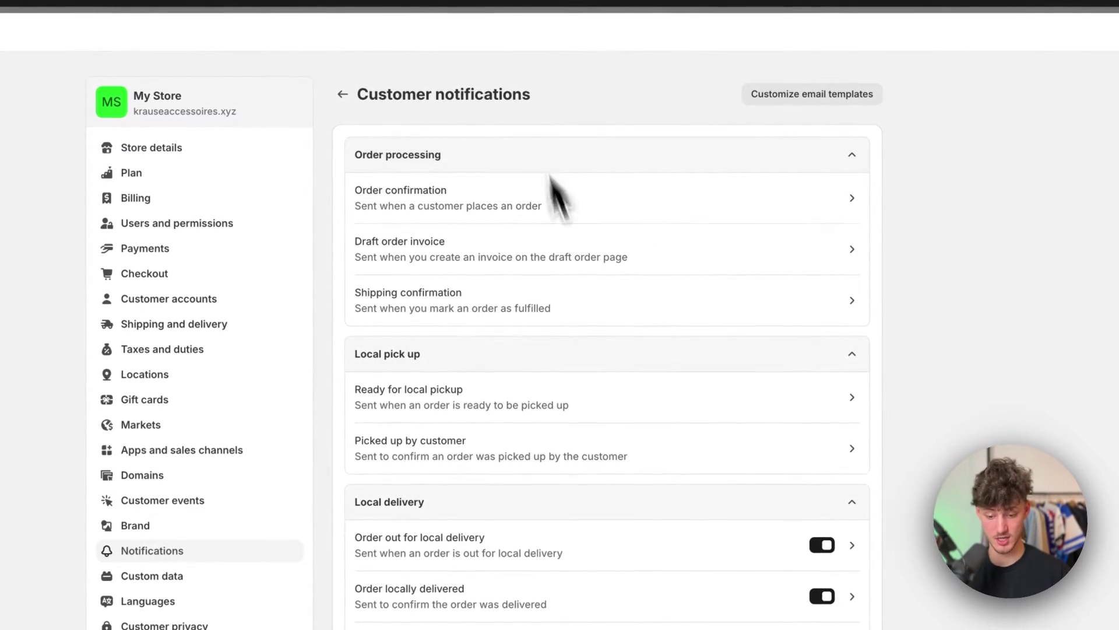
pyautogui.scroll(-15, 637, 450)
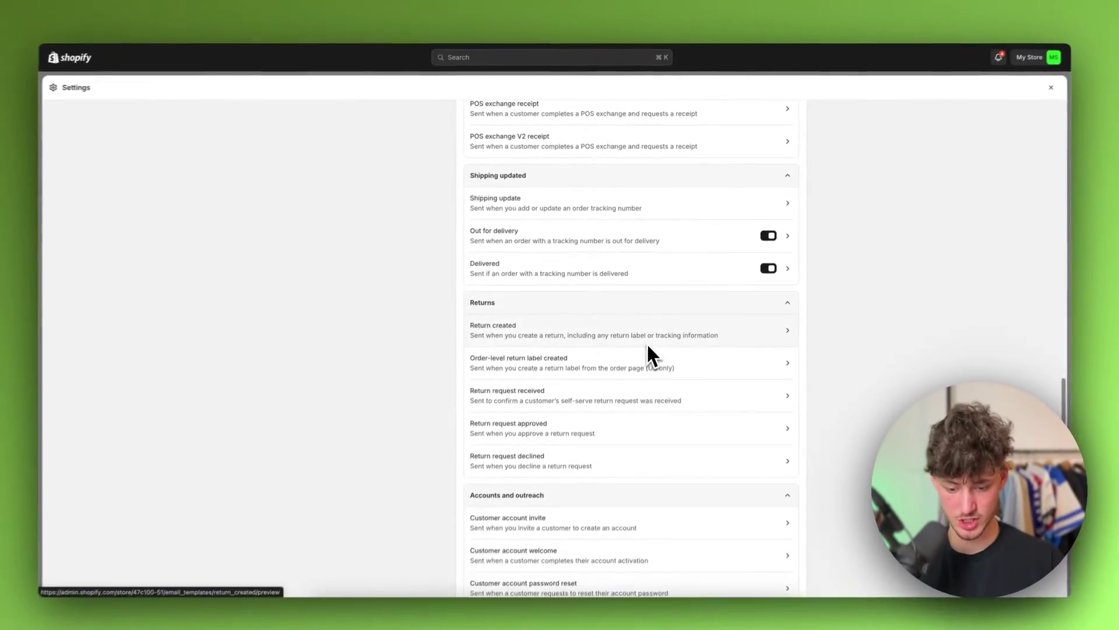
pyautogui.scroll(10, 601, 397)
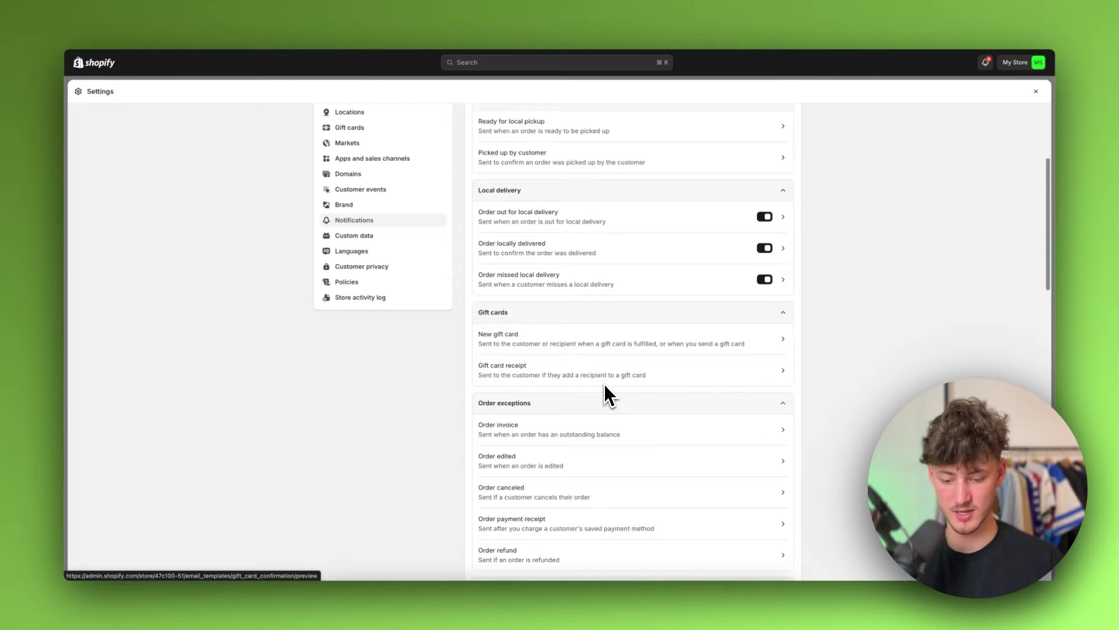
pyautogui.scroll(5, 604, 385)
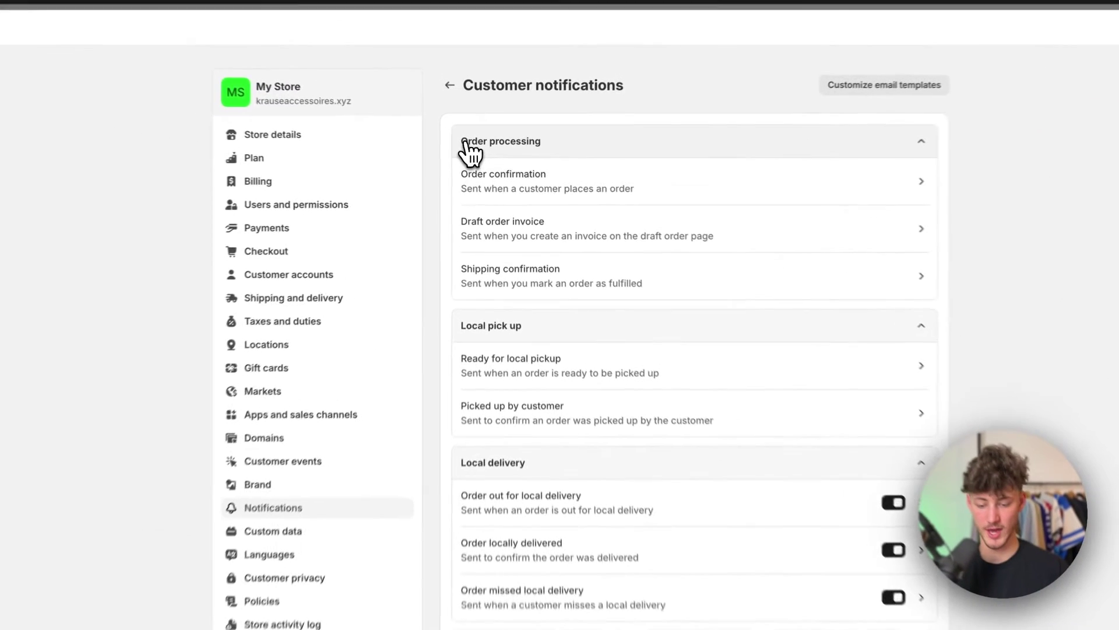
pyautogui.click(583, 163)
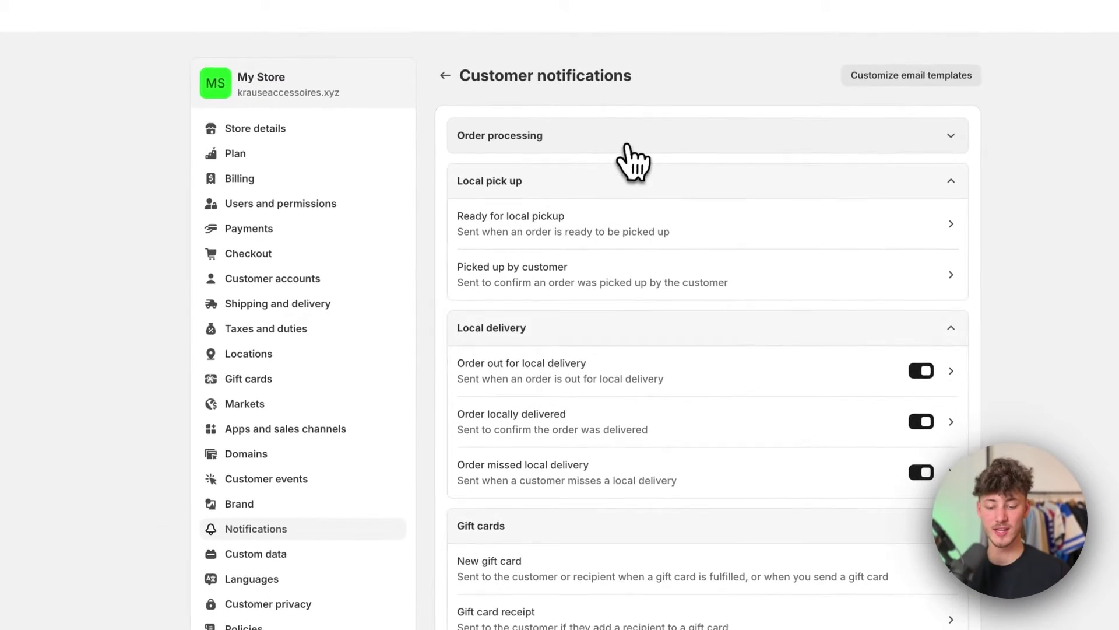
pyautogui.click(627, 146)
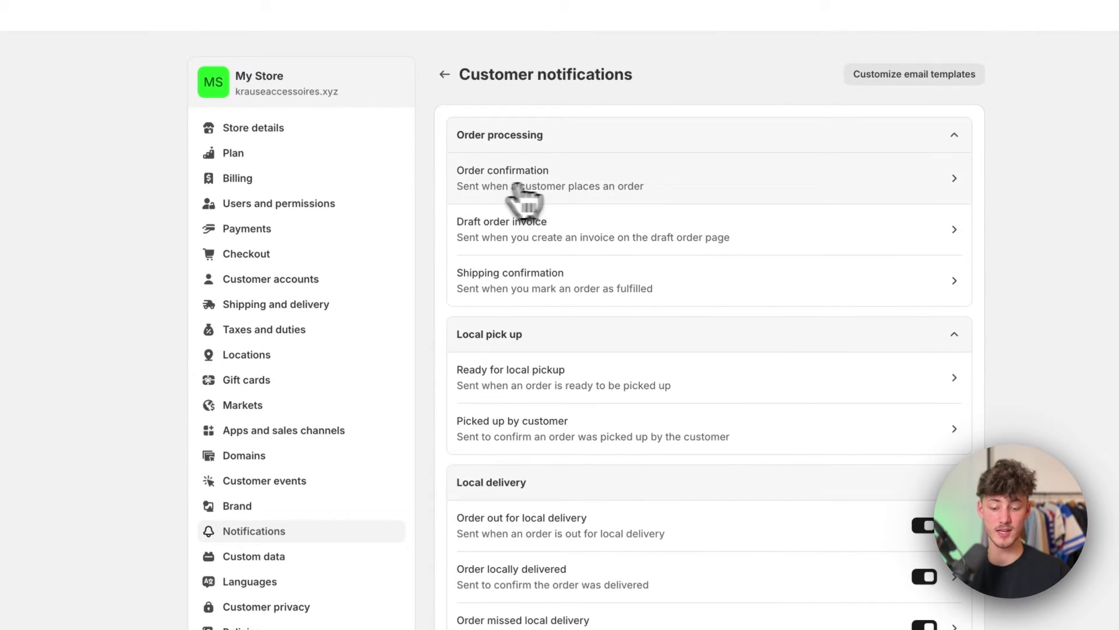
pyautogui.click(540, 186)
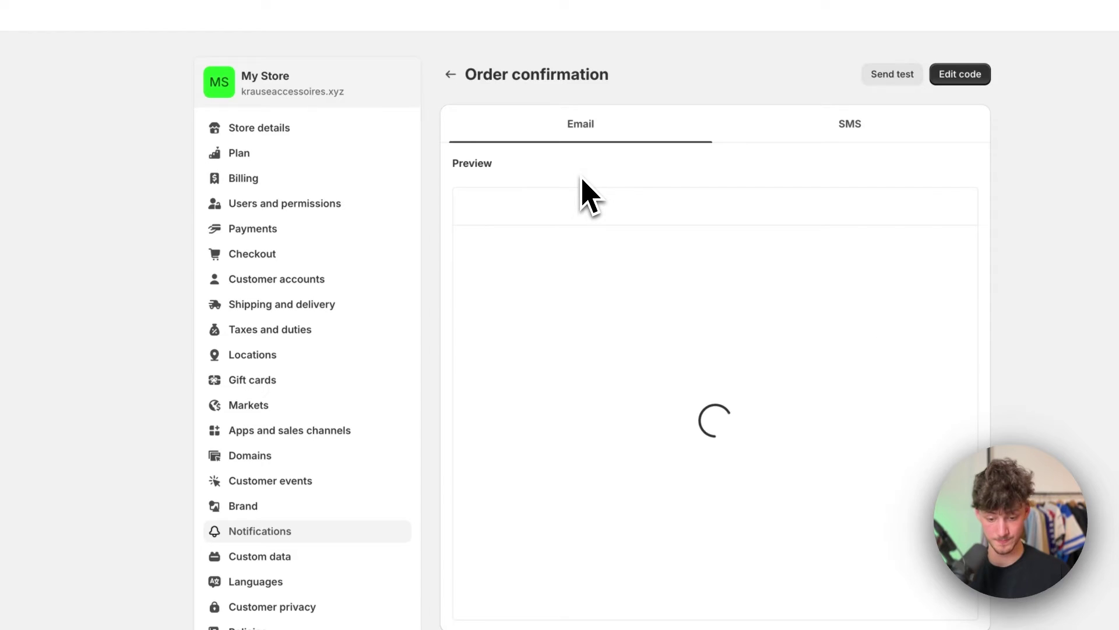
pyautogui.scroll(-10, 641, 475)
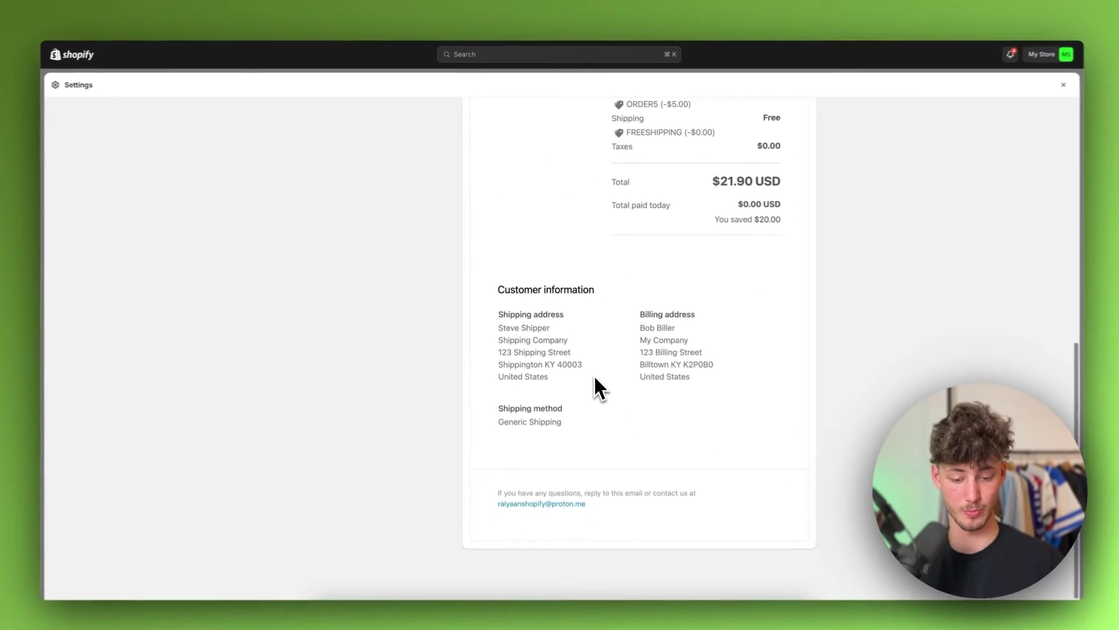
pyautogui.scroll(10, 593, 379)
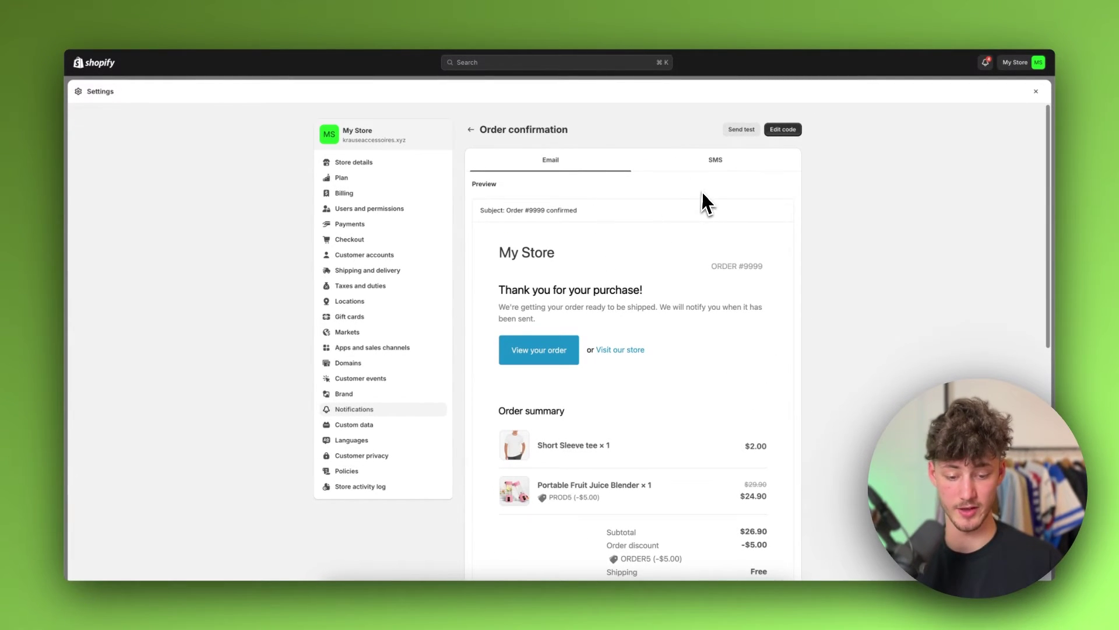
# Delete all code in the Order confirmation email's HTML body, then return to the Order Tracking Page document
pyautogui.click(785, 132)
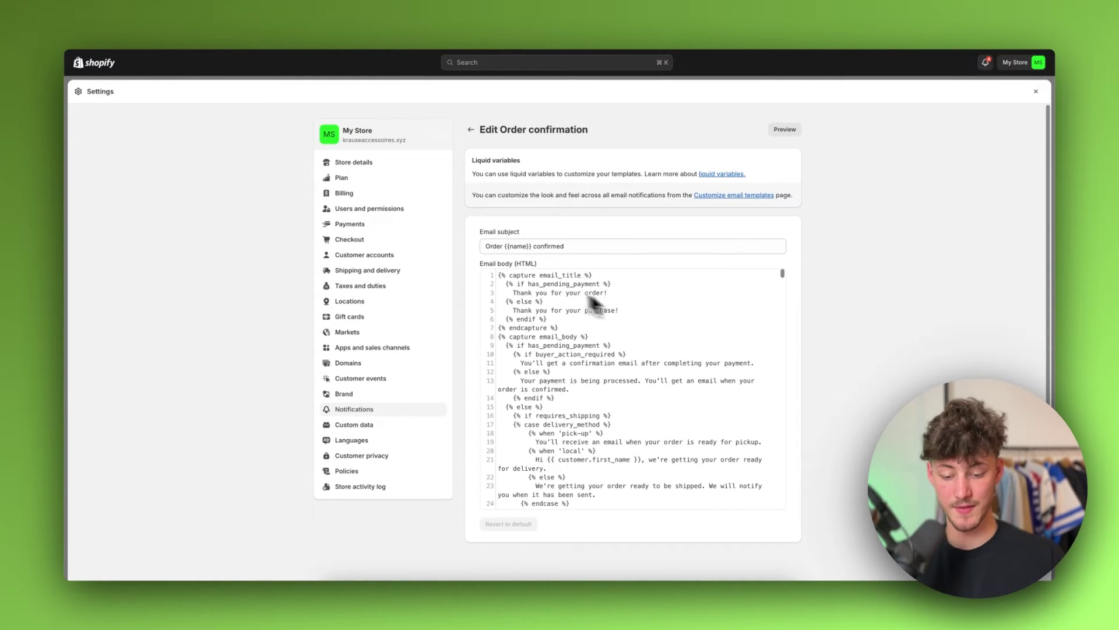
pyautogui.moveTo(498, 275); pyautogui.dragTo(729, 606)
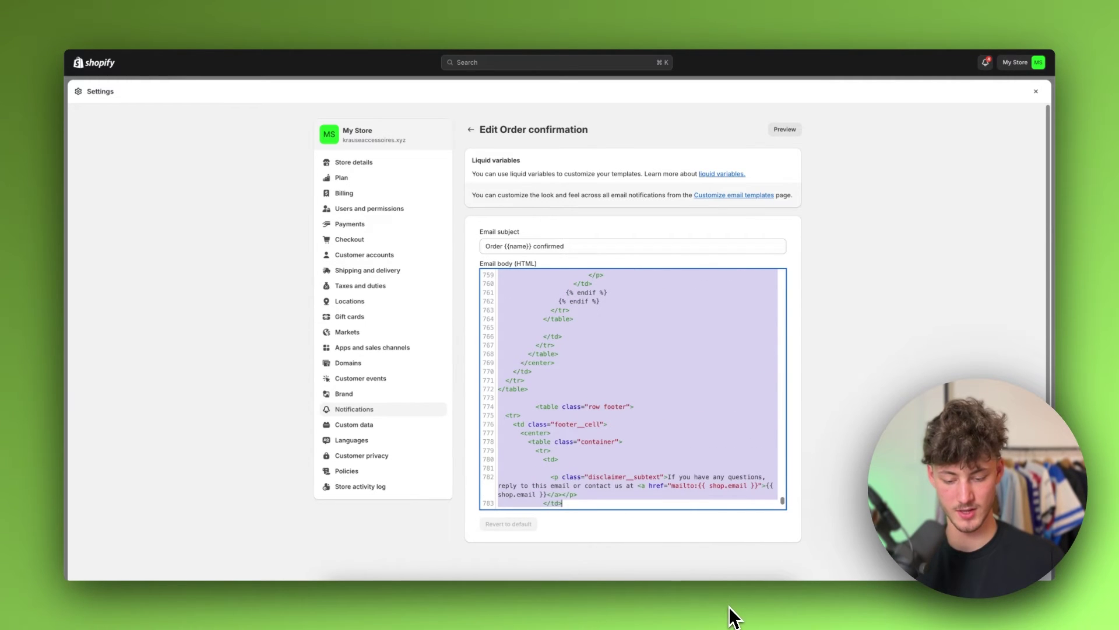
pyautogui.press('BackSpace')
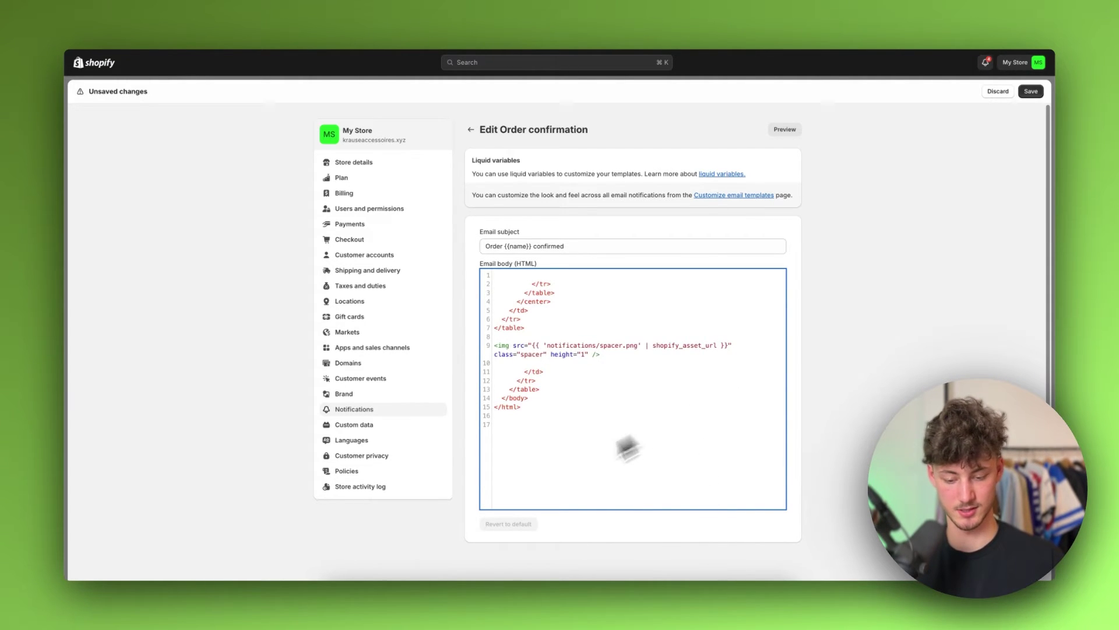
pyautogui.press('super+a')
pyautogui.press('BackSpace')
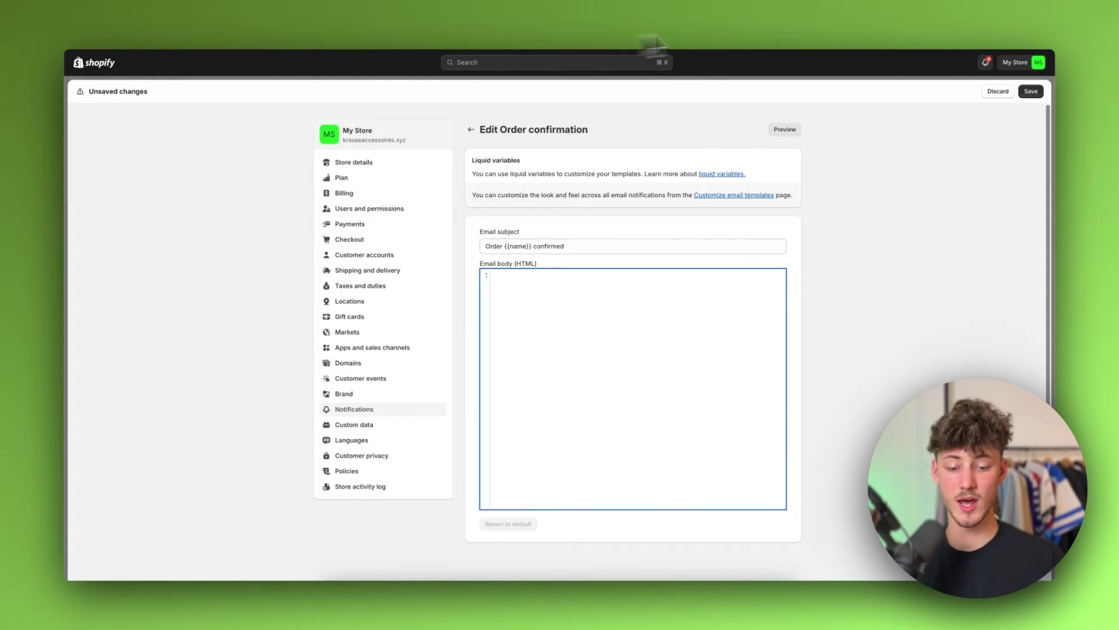
pyautogui.press('super+Tab')
pyautogui.click(681, 257)
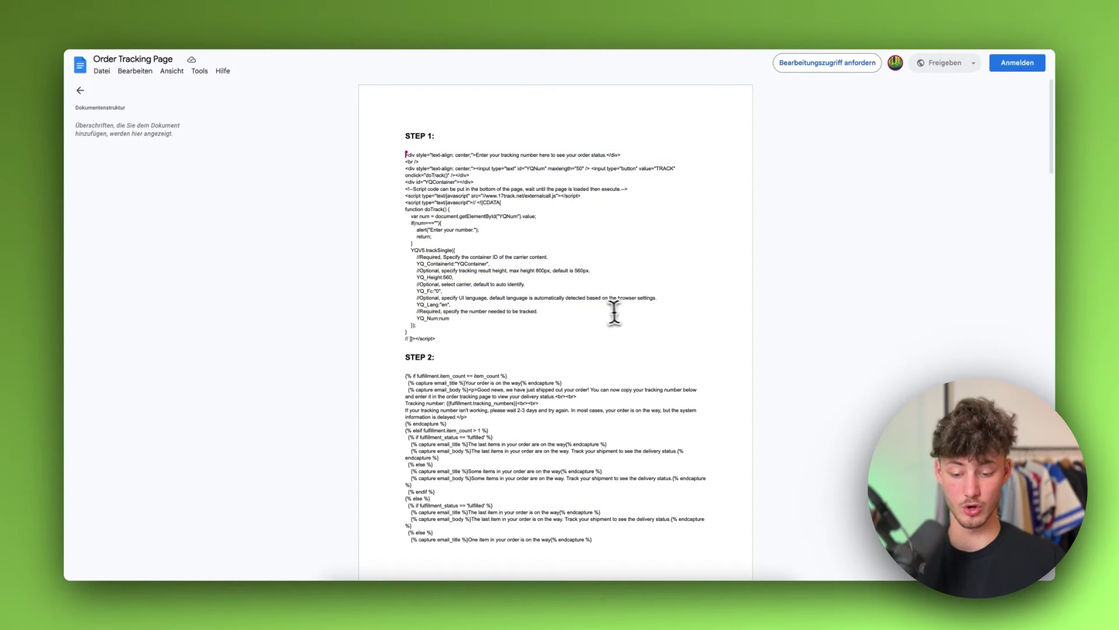
# Select and copy the STEP 2 Liquid email snippet in the Order Tracking Page document
pyautogui.scroll(-2, 641, 312)
pyautogui.scroll(2, 728, 465)
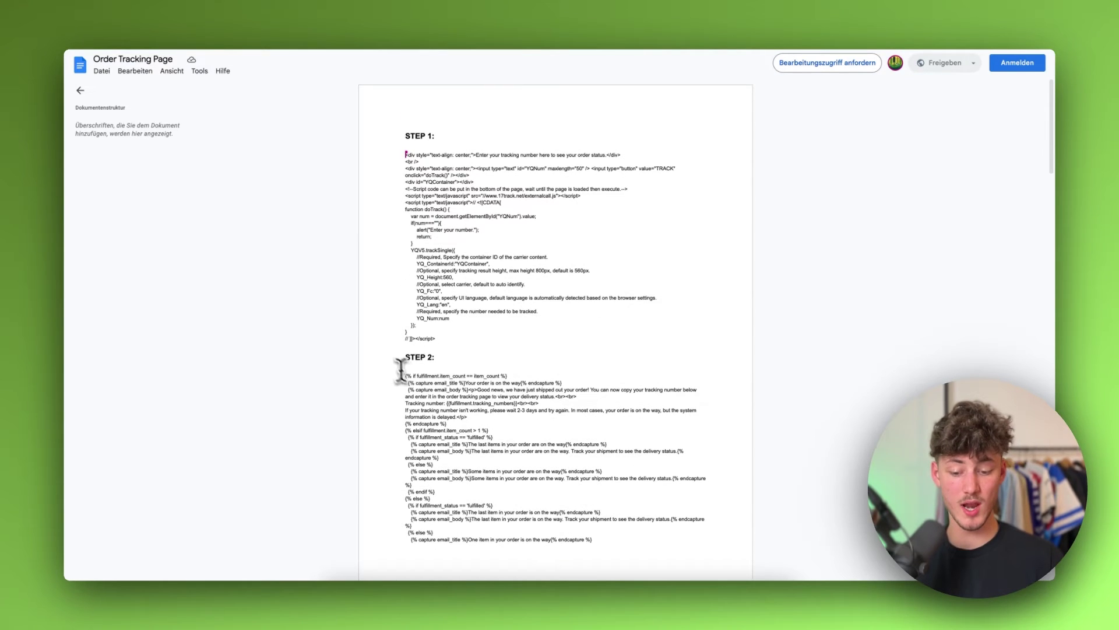
pyautogui.moveTo(403, 377); pyautogui.dragTo(521, 628)
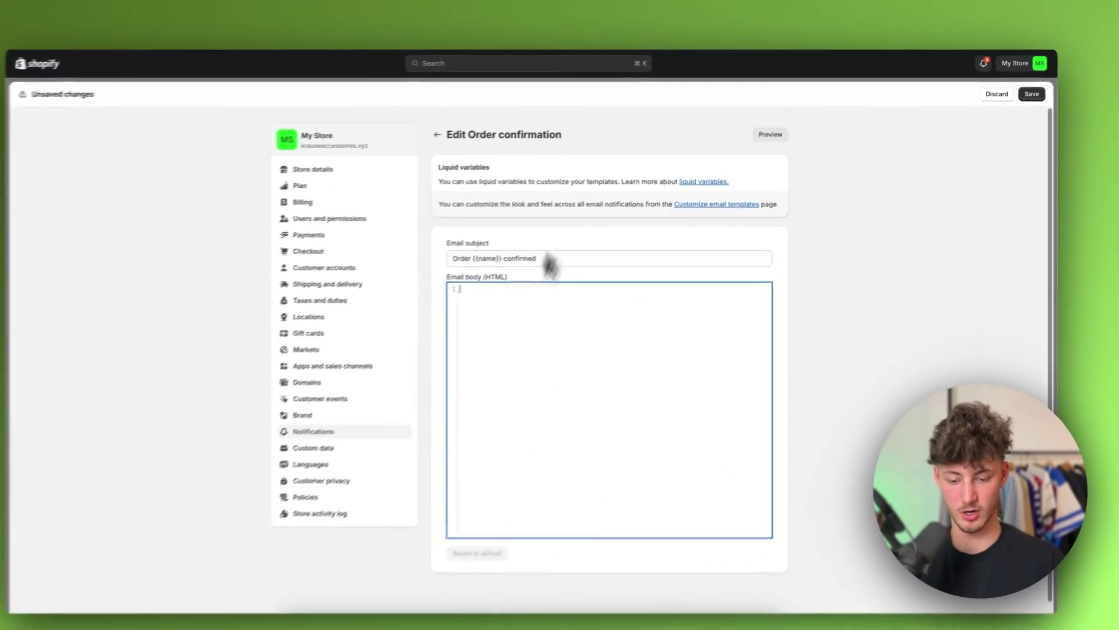
pyautogui.press('super+v')
pyautogui.scroll(10, 624, 487)
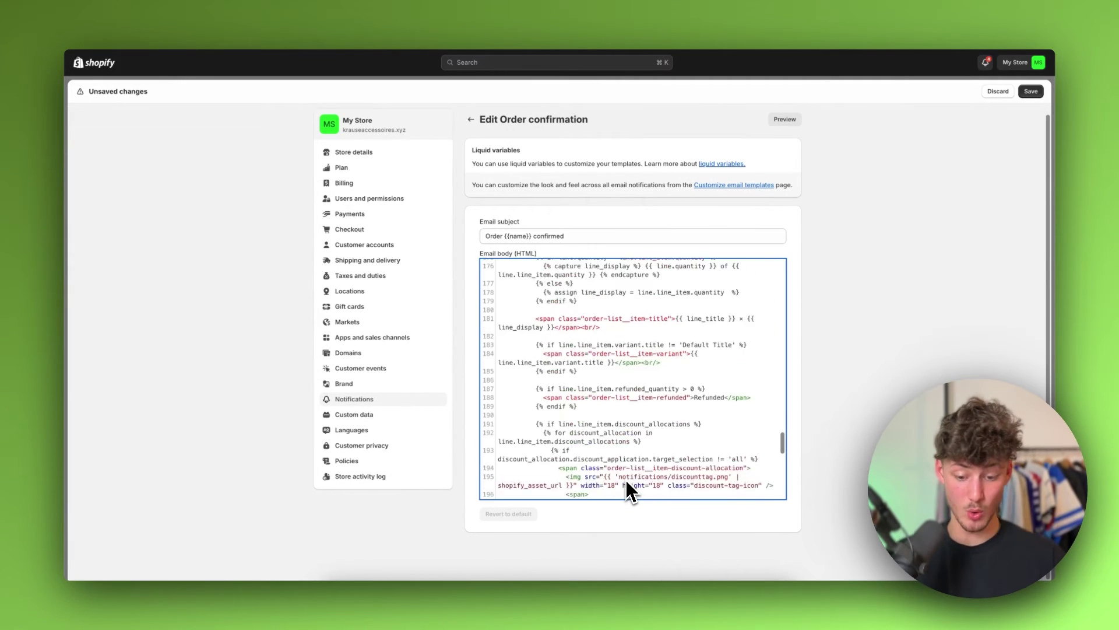
pyautogui.scroll(15, 627, 484)
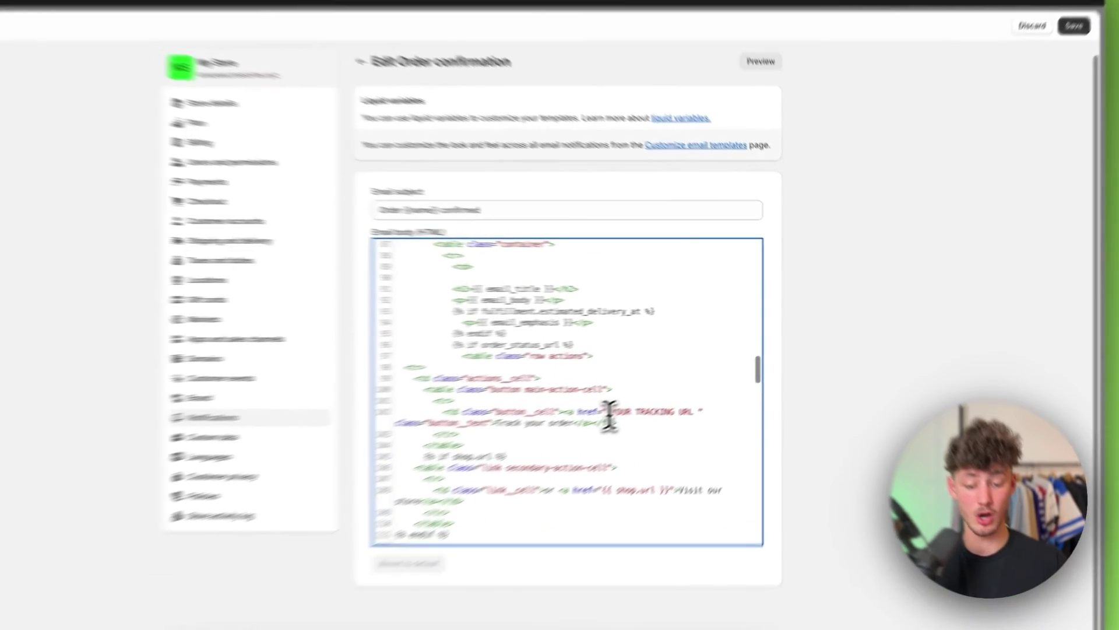
pyautogui.moveTo(666, 395); pyautogui.dragTo(731, 395)
pyautogui.moveTo(642, 435); pyautogui.dragTo(647, 435)
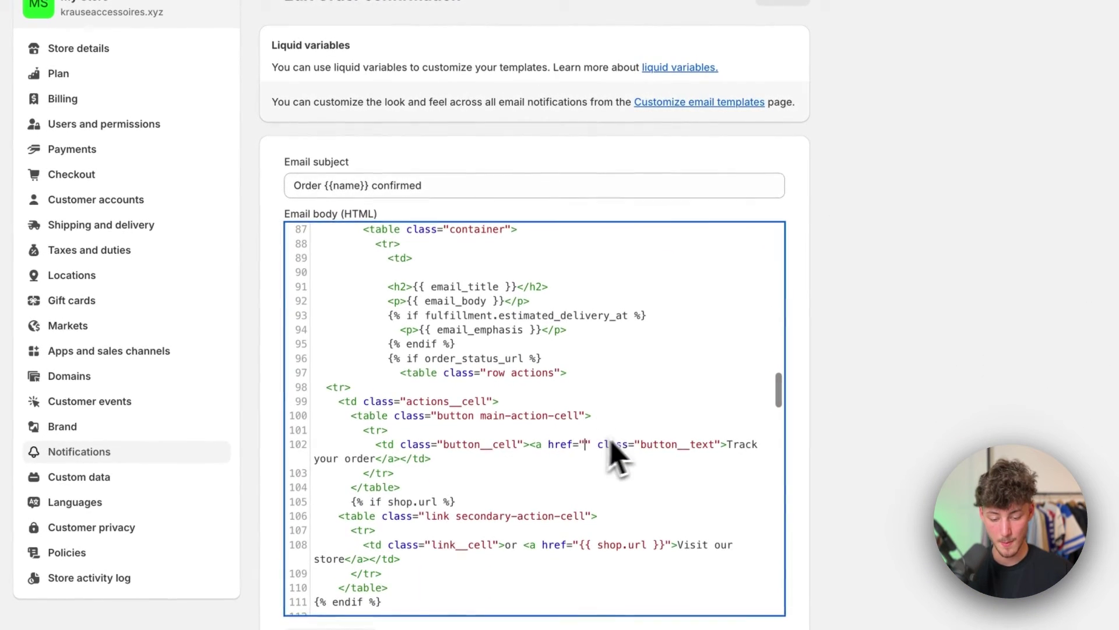
pyautogui.write('https://krauseaccessoires.xyz/pages/order-tracking')
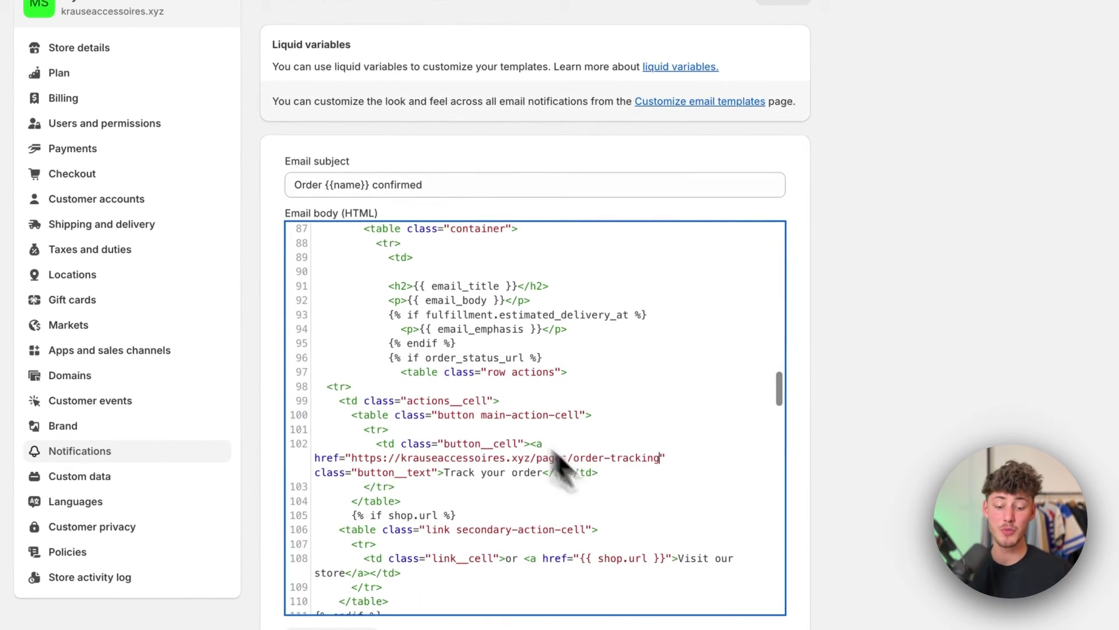
pyautogui.moveTo(631, 457); pyautogui.dragTo(295, 432)
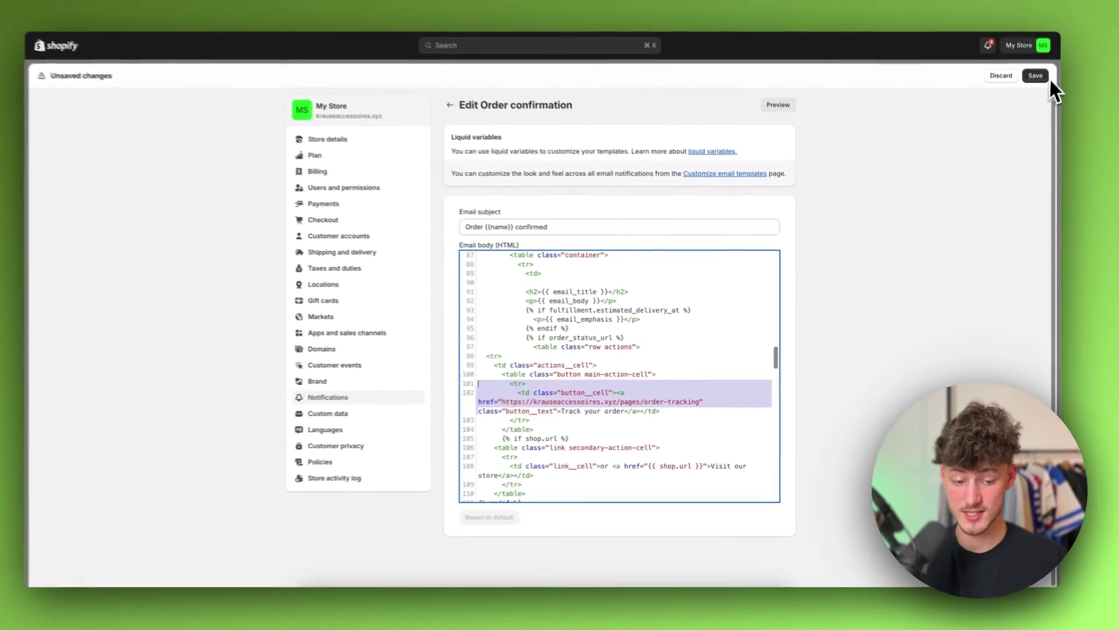
# Save the edited Order confirmation email from the Unsaved changes bar
pyautogui.click(1039, 77)
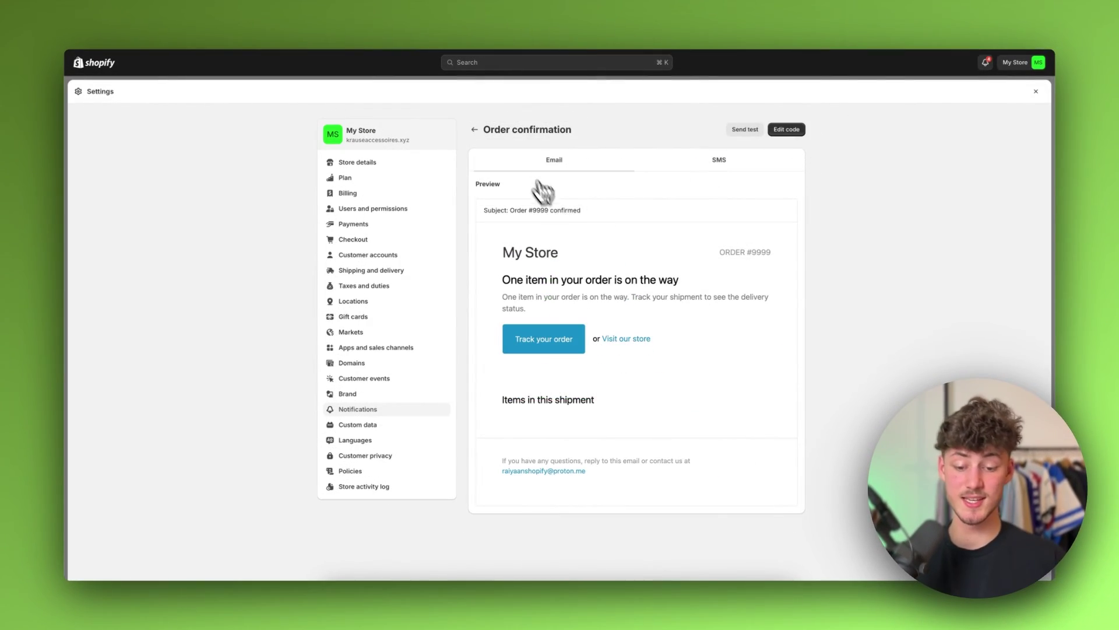